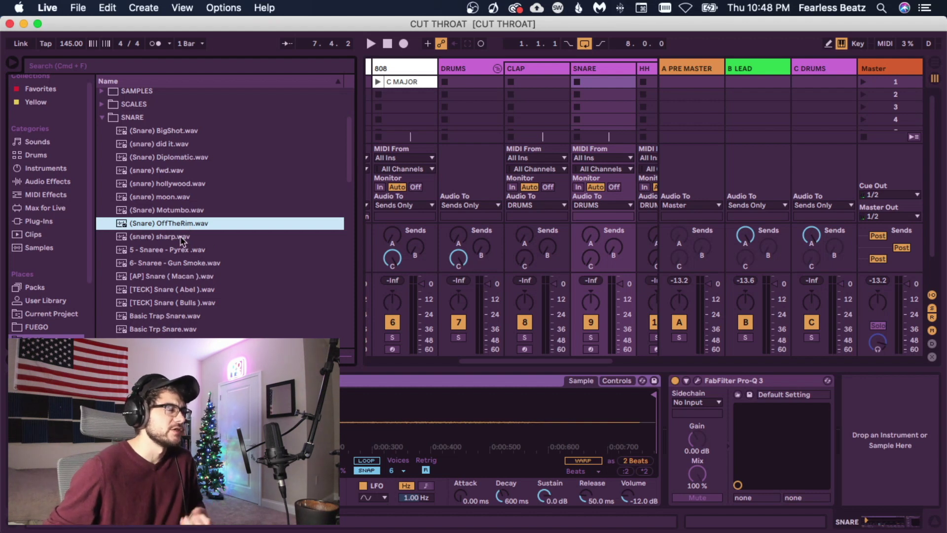
- Audition the (snare) sharp.wav and (Snare) OffTheRim.wav samples against each other for the snare track
click(181, 238)
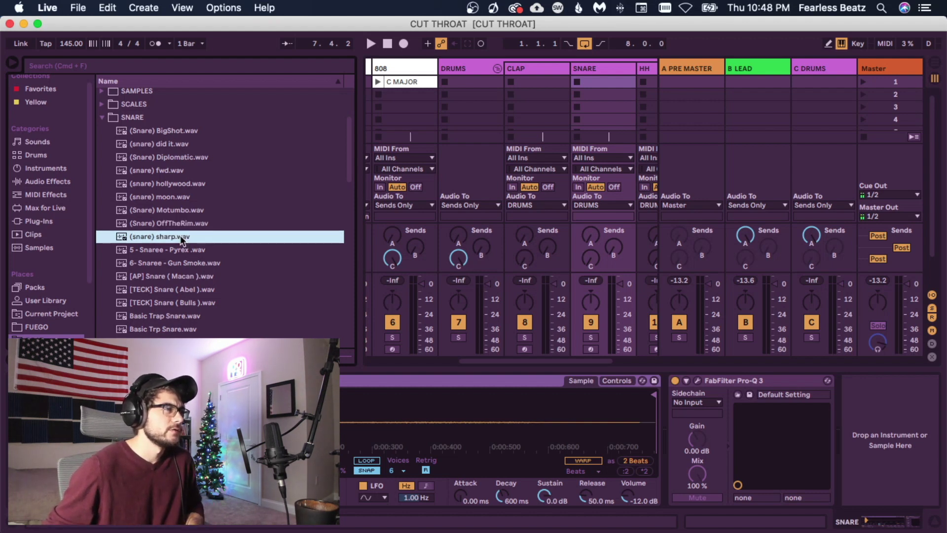
click(180, 223)
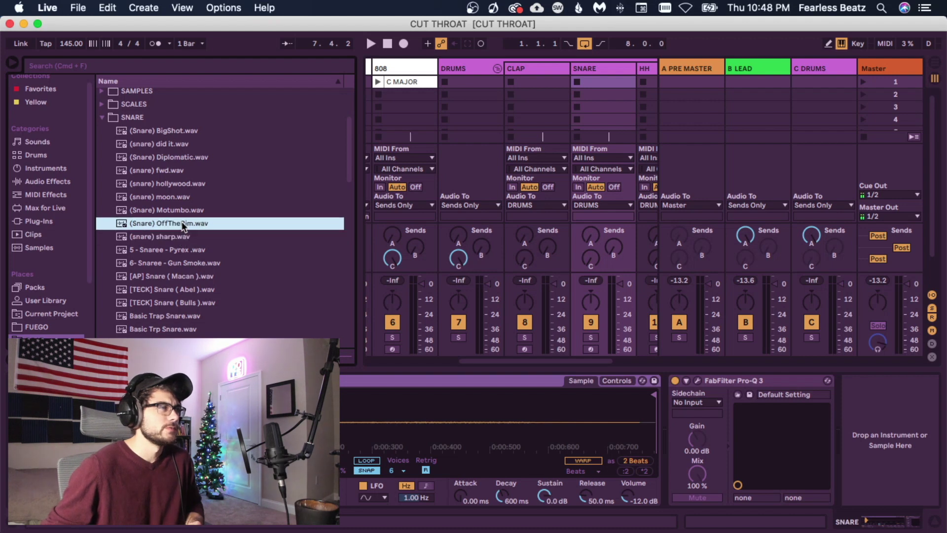
click(181, 237)
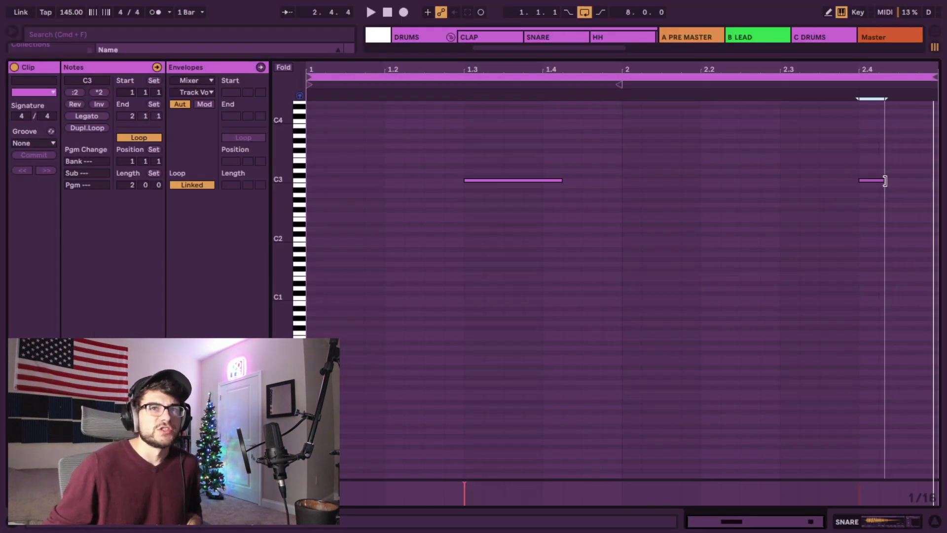
- Extend the C3 snare note at 2.4 to the end of the two-bar clip and play the pattern
drag(884, 180, 937, 181)
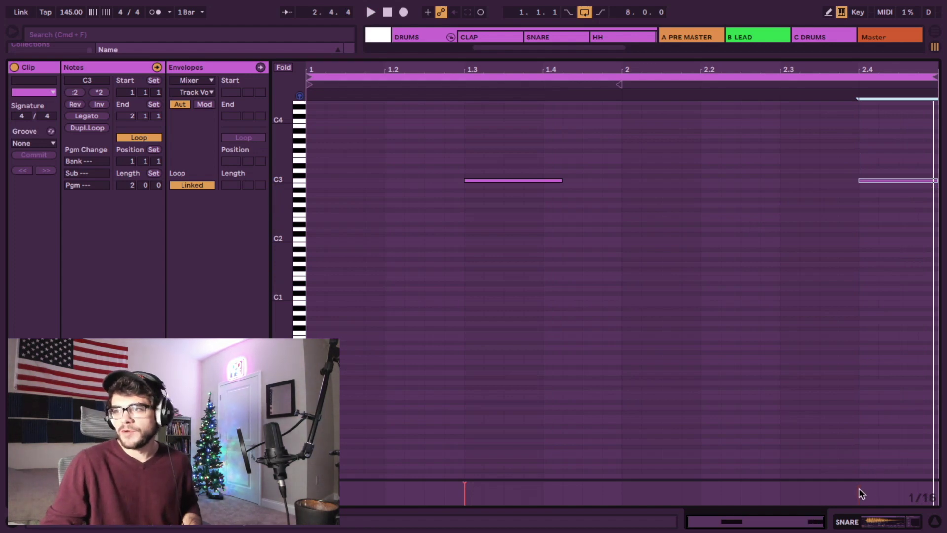
drag(794, 142, 937, 207)
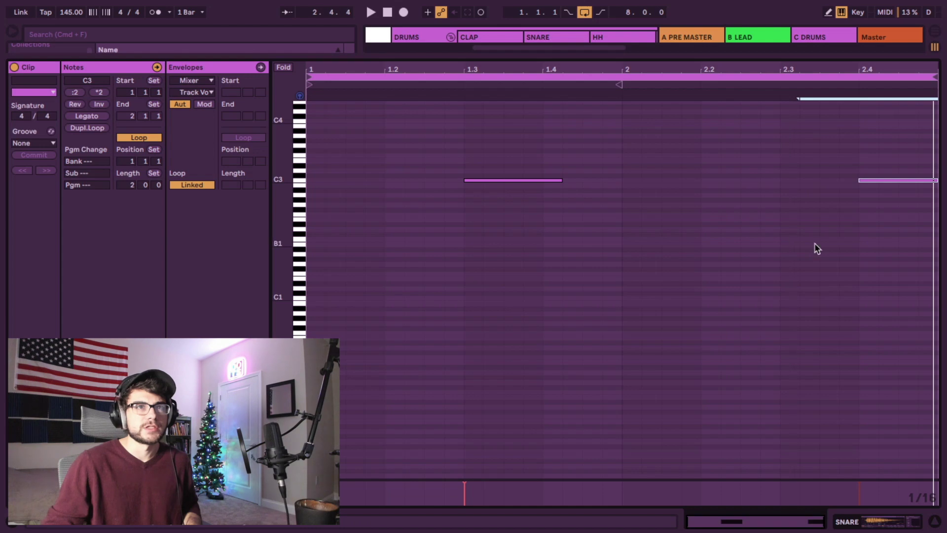
key(space)
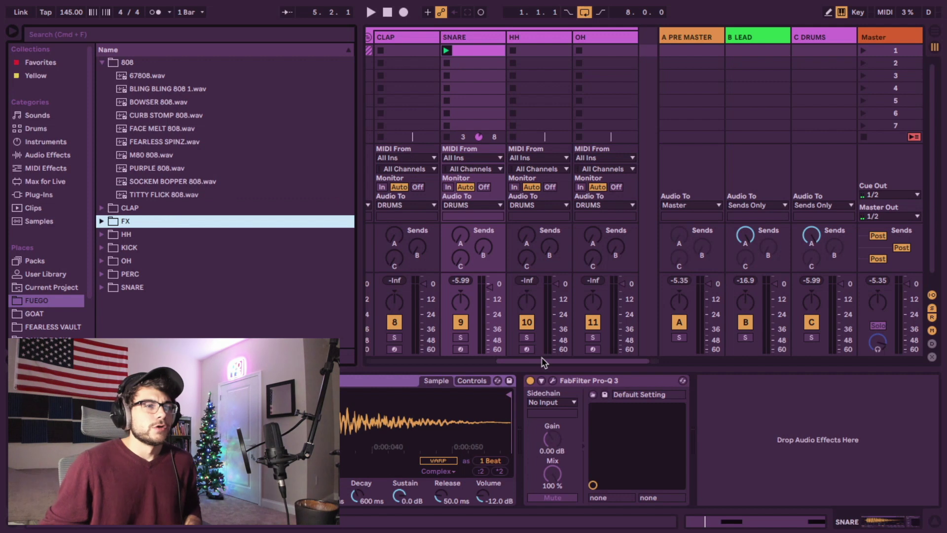
- Load the FACE MELT 808.wav sample into the 808 track's sampler
scroll(491, 363, right, 2)
scroll(491, 363, left, 2)
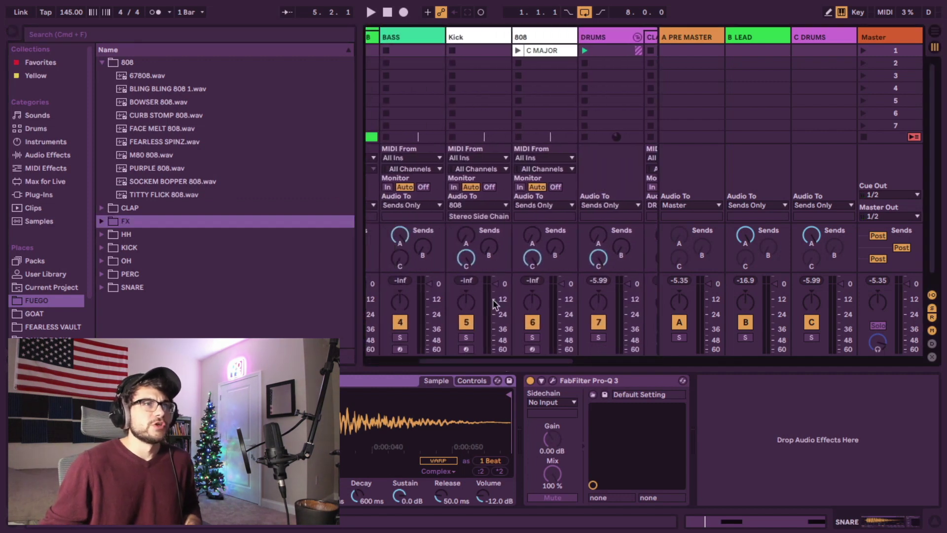
click(536, 38)
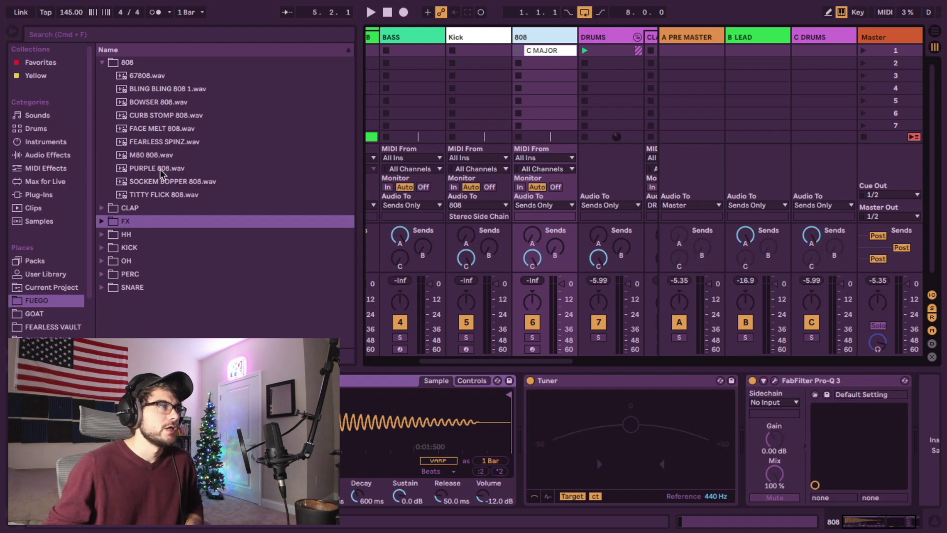
click(161, 129)
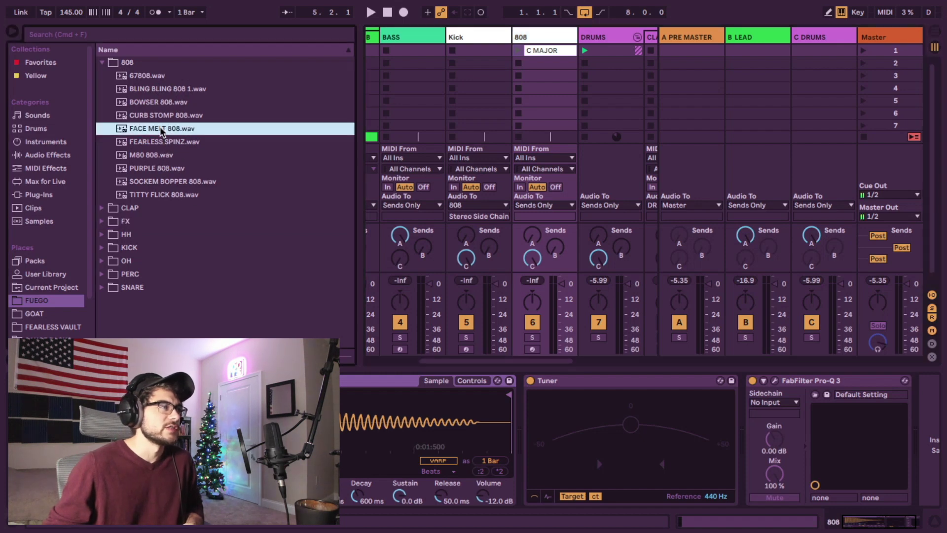
drag(161, 131, 352, 465)
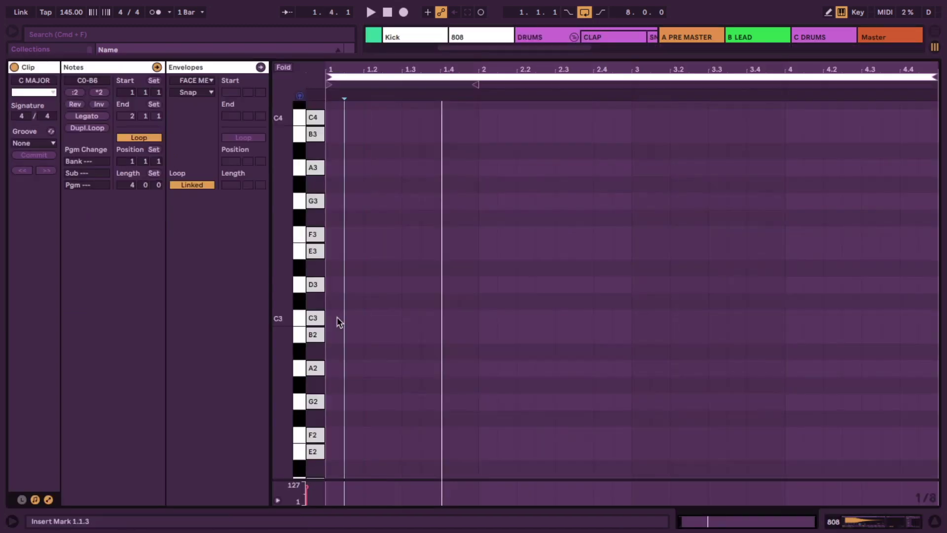
- Add a C3 note at the start of the 808 clip, extend it to the end of bar 1 and play the clip
double_click(338, 318)
drag(342, 318, 475, 318)
key(space)
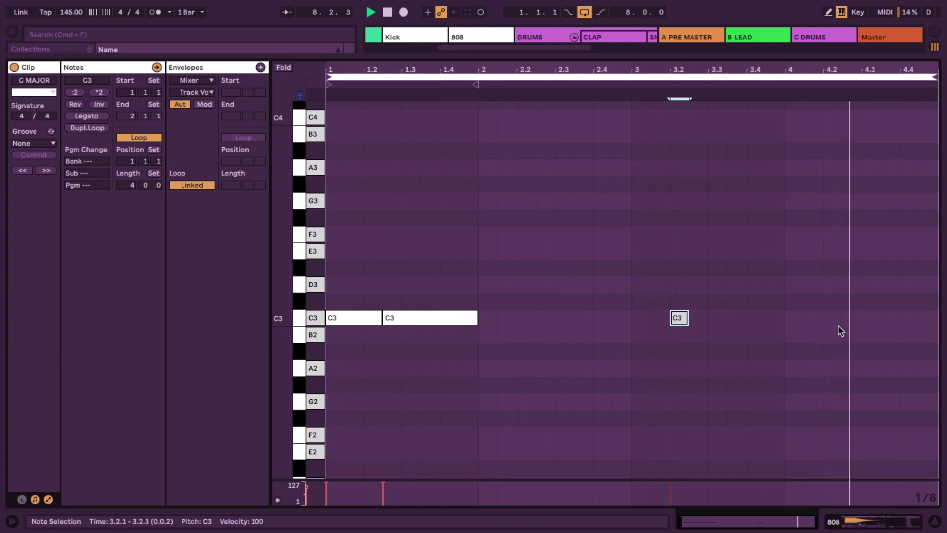
- Add C3 notes at 4.2 and 4.3.3 and extend both so that the second reaches the end of the clip
double_click(831, 319)
double_click(888, 320)
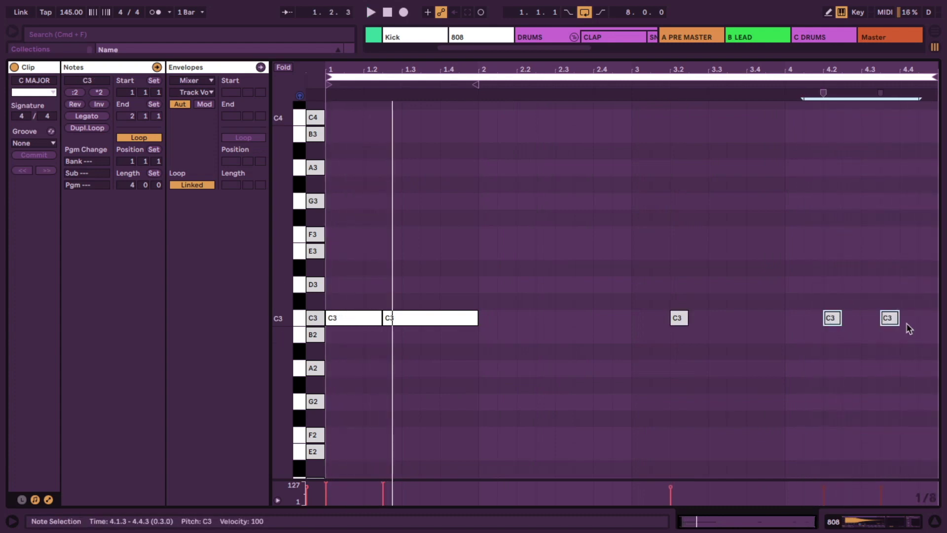
drag(898, 317, 936, 317)
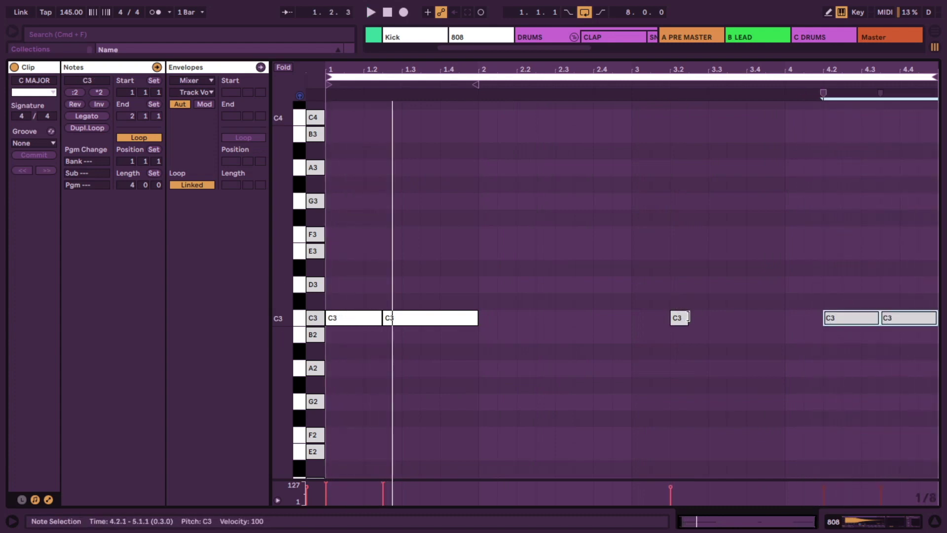
- Extend the C3 note at 3.2 to the end of bar 3 and play the 808 pattern
drag(688, 318, 786, 312)
key(space)
click(768, 334)
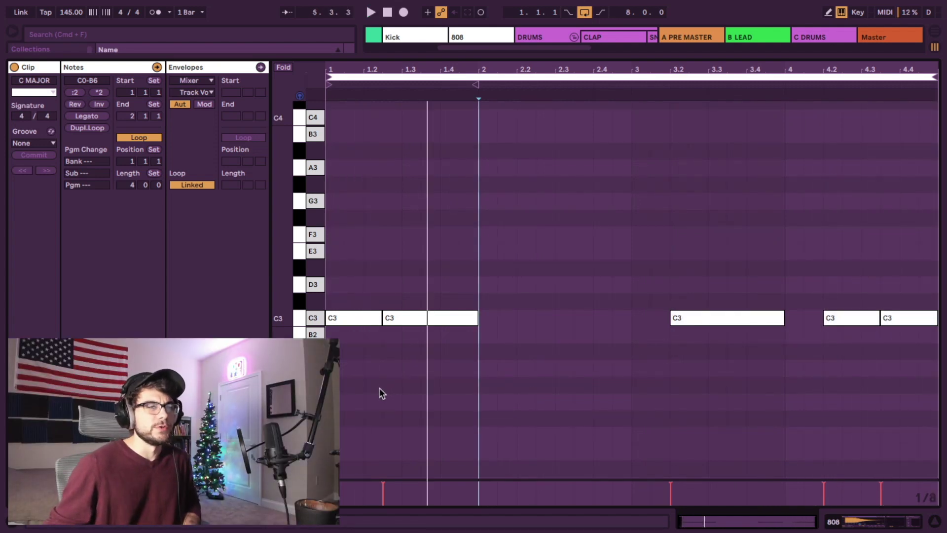
- Examine the C3 note groups in bars 1, 3 and 4 and the empty gap between them
drag(497, 289, 655, 367)
drag(348, 275, 408, 345)
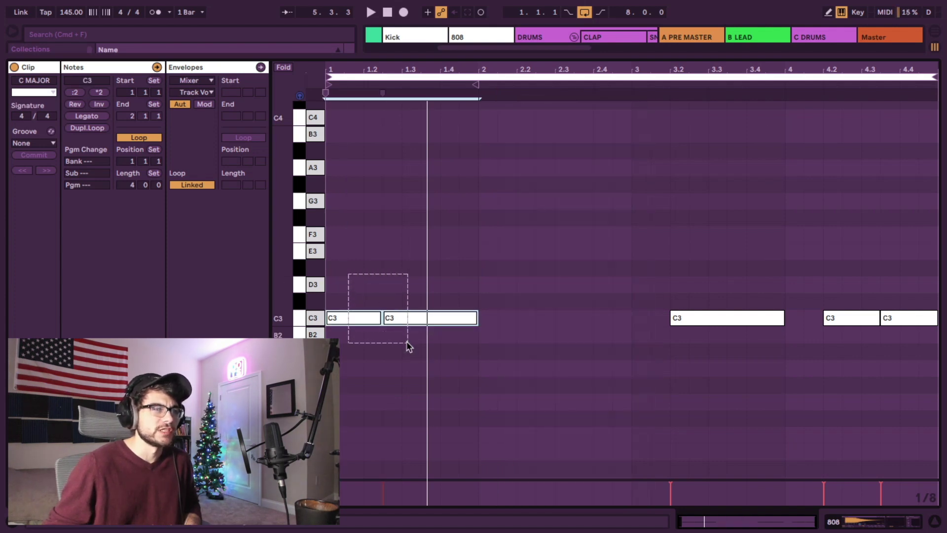
drag(629, 279, 693, 344)
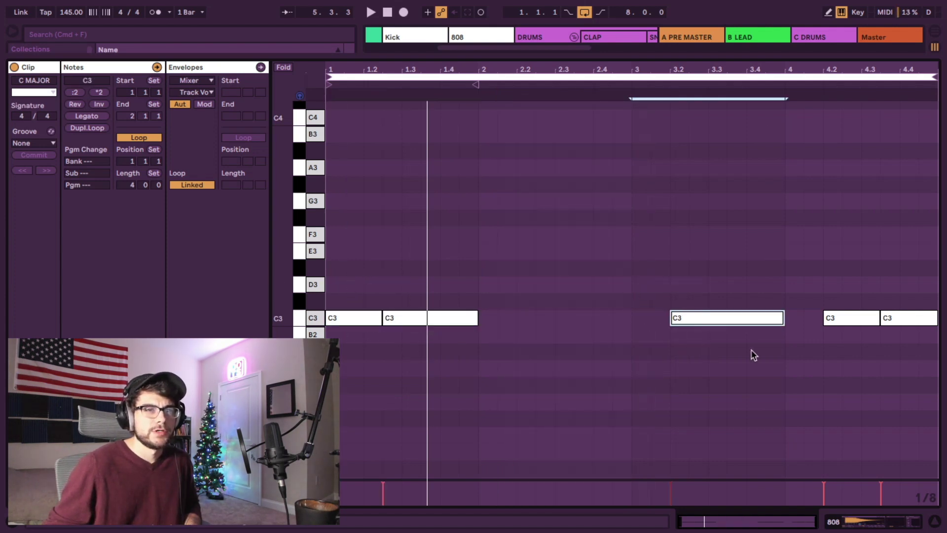
drag(865, 264, 927, 326)
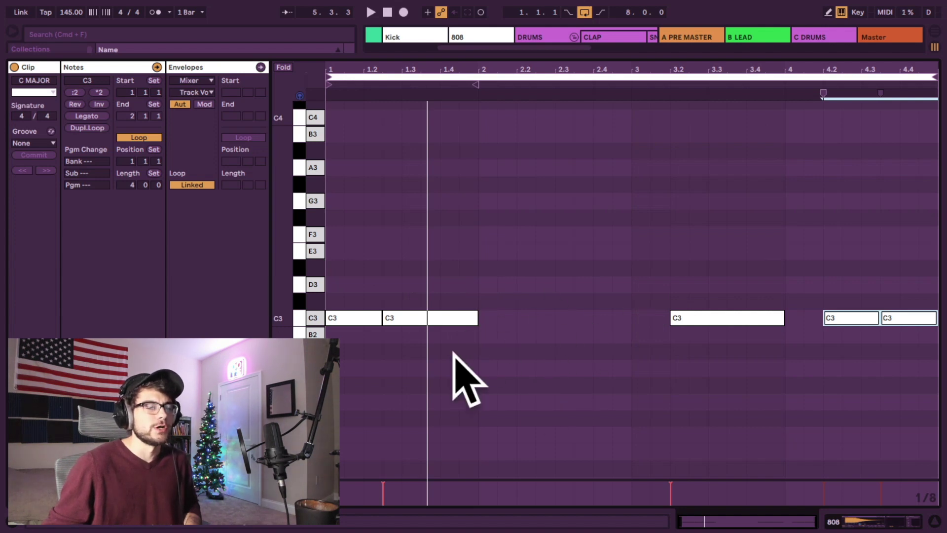
click(484, 365)
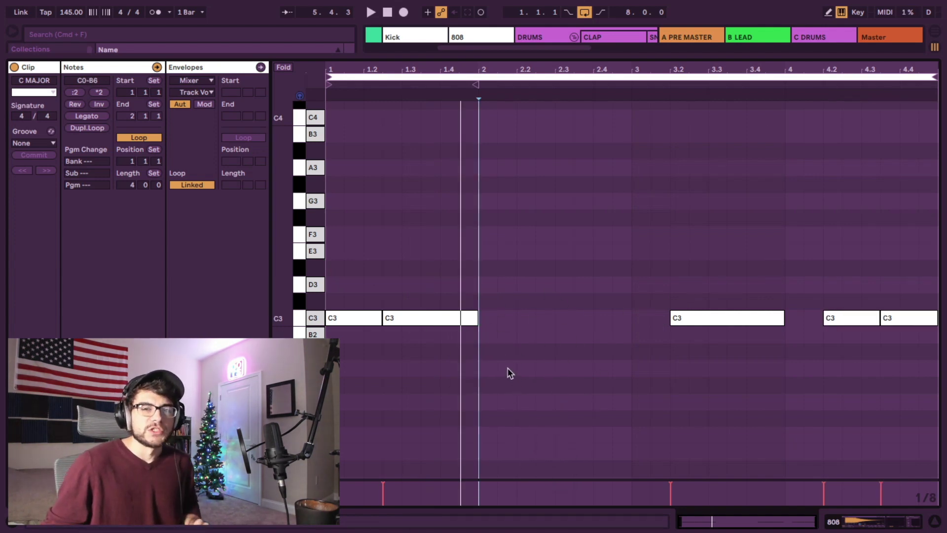
scroll(460, 363, up, 3)
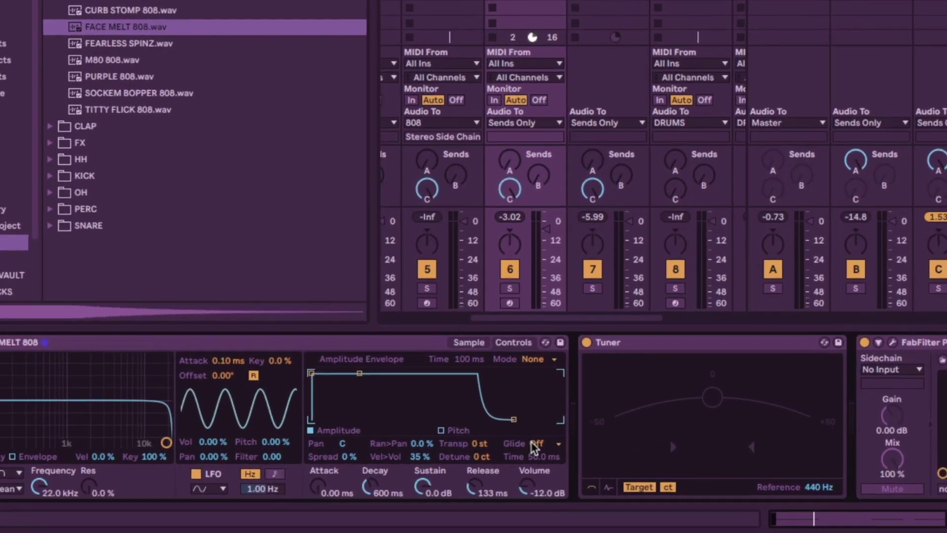
- Set the 808 sampler's glide mode to Glide and play the clip
click(494, 461)
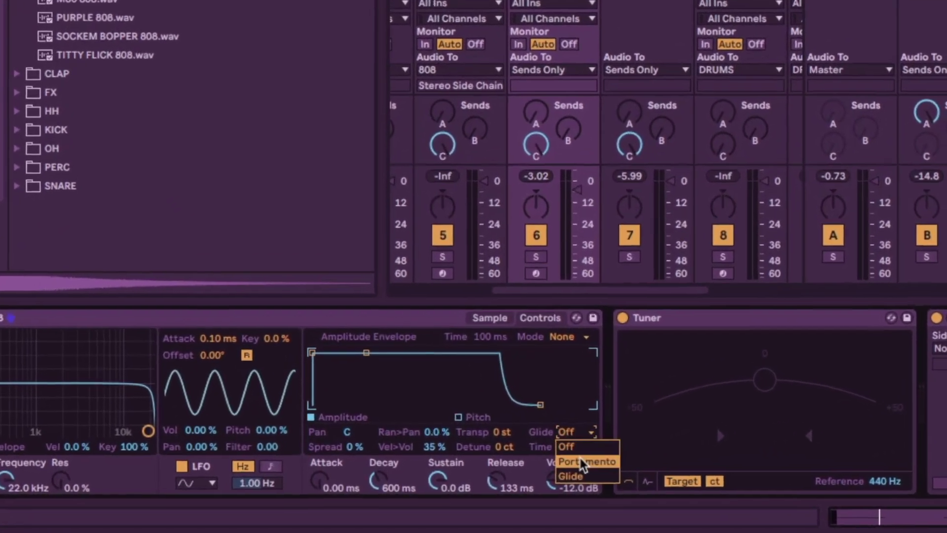
click(574, 475)
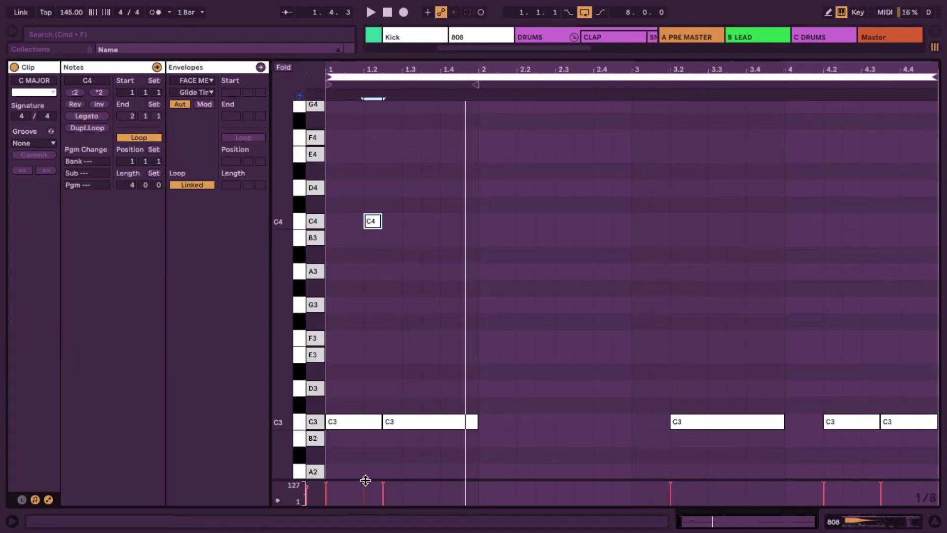
key(space)
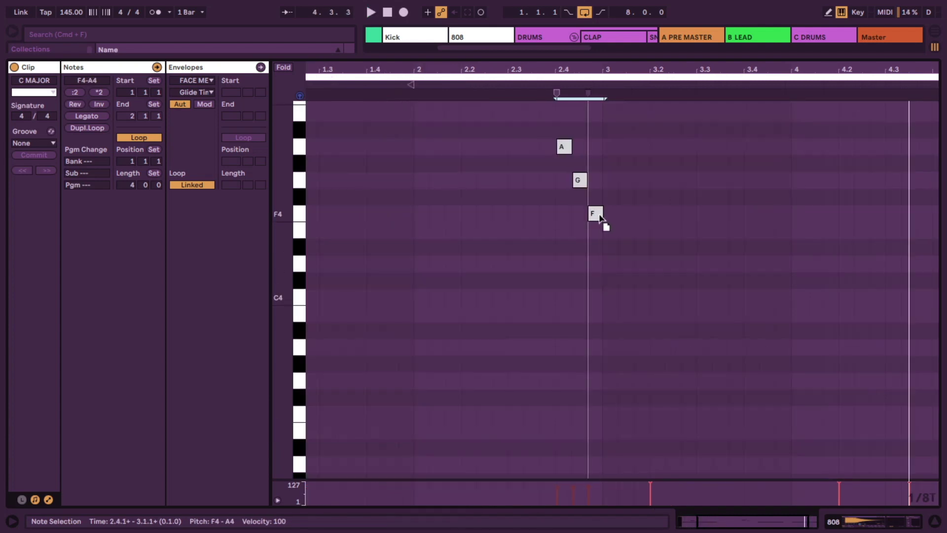
- Move the descending A4, G4, F4 triplet run to the start of bar 3 and listen to it
drag(605, 222, 642, 217)
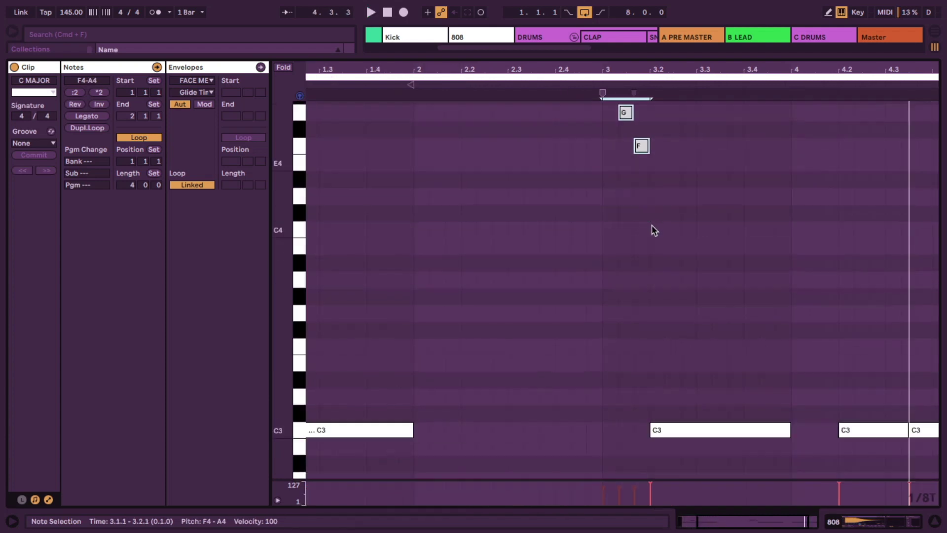
click(650, 228)
scroll(566, 223, up, 2)
scroll(573, 232, down, 2)
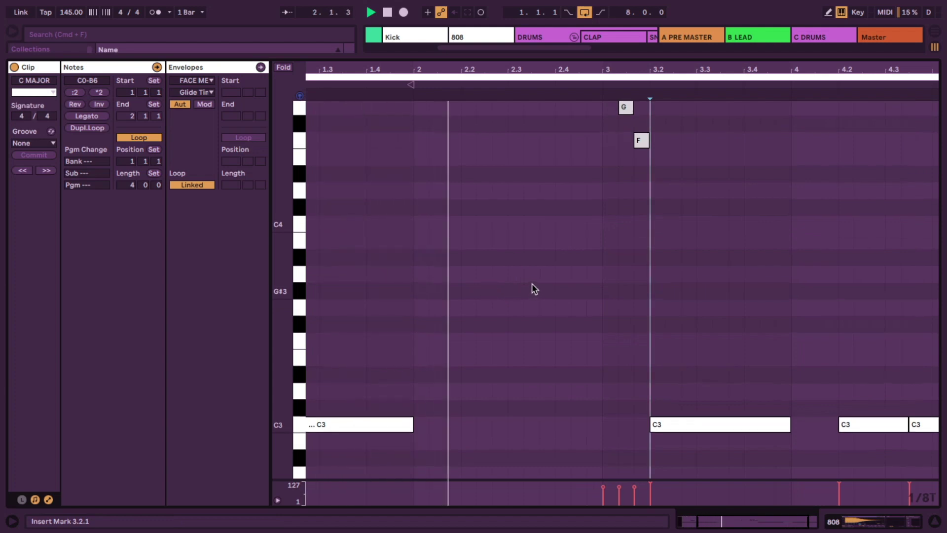
scroll(567, 279, up, 2)
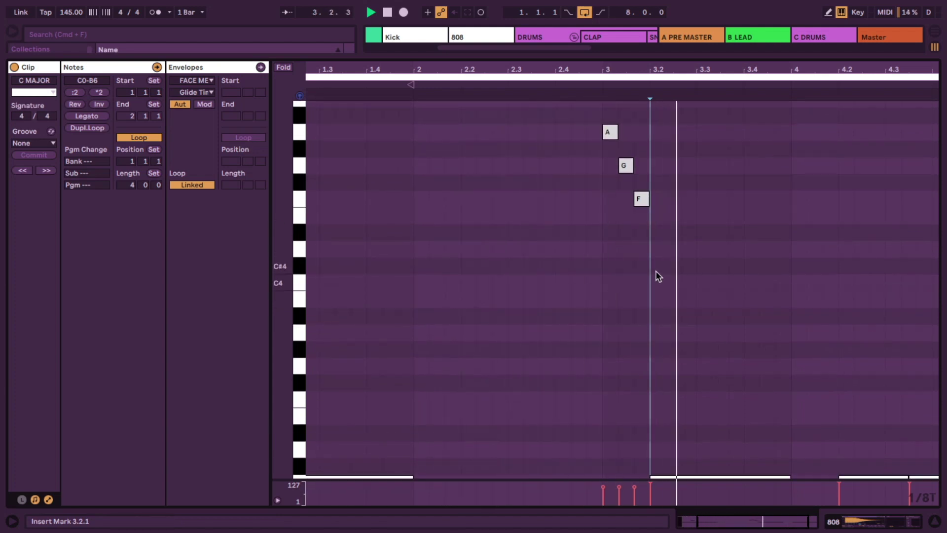
scroll(674, 244, up, 2)
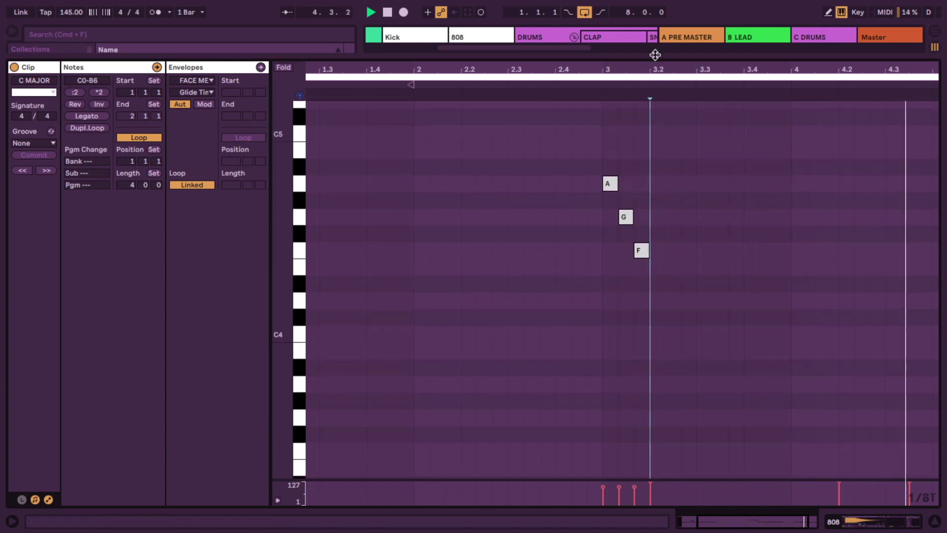
- Shorten the A4, G4 and F4 notes at the start of bar 3 to half their length and play them
drag(654, 65, 601, 106)
drag(465, 135, 585, 295)
drag(585, 254, 565, 259)
key(space)
click(562, 291)
- Try the A4, G4 and F4 notes in bar 3 at a velocity of 127
mouse_move(562, 315)
mouse_down()
mouse_move(472, 125)
mouse_move(469, 151)
mouse_up()
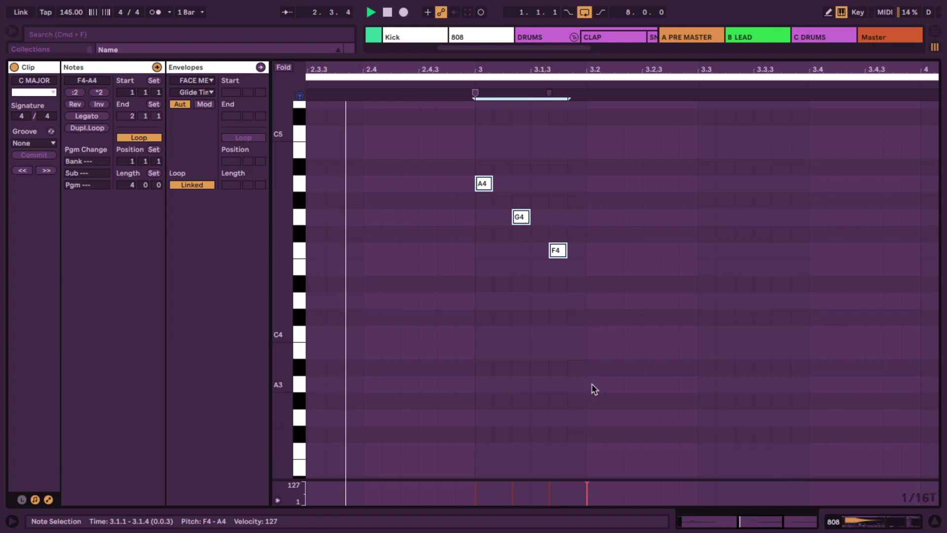
click(587, 243)
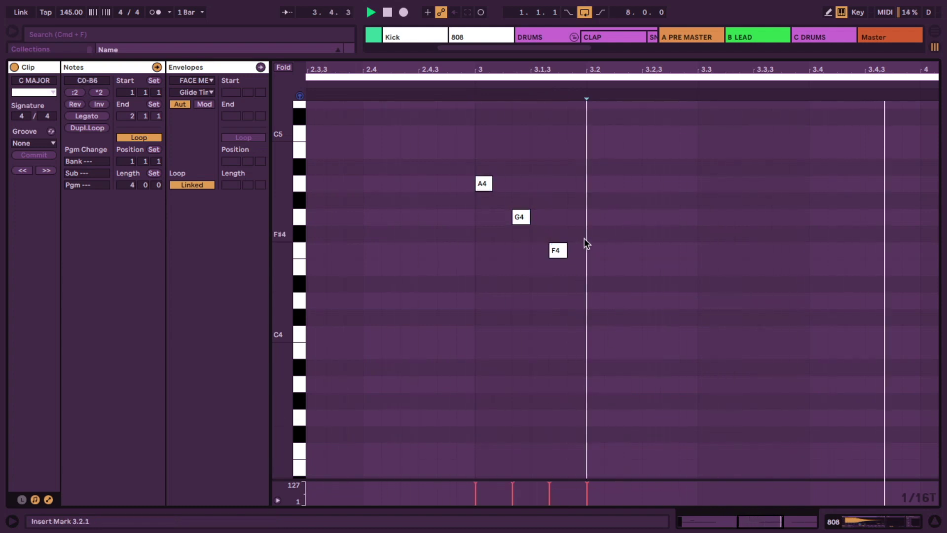
drag(581, 67, 580, 30)
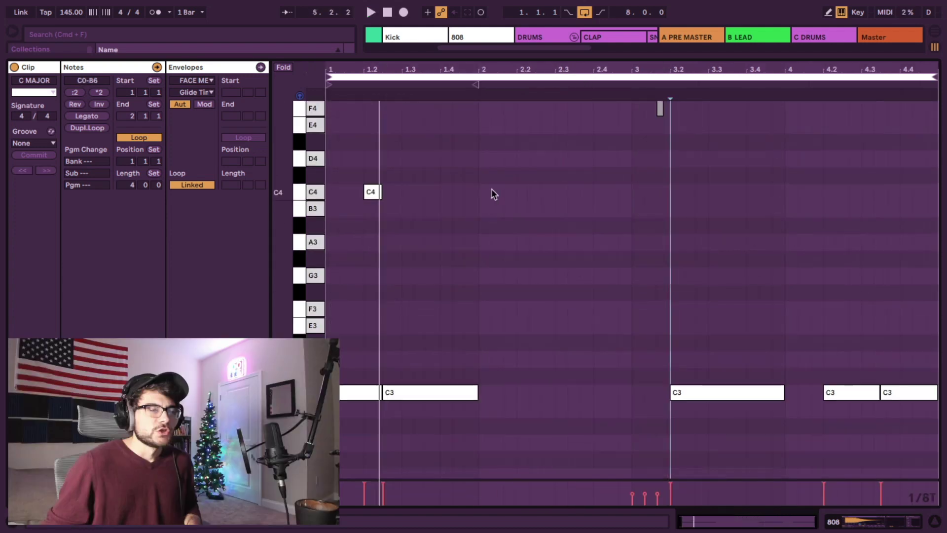
- Set the 808 clip's loop length to 8 bars
drag(492, 188, 501, 289)
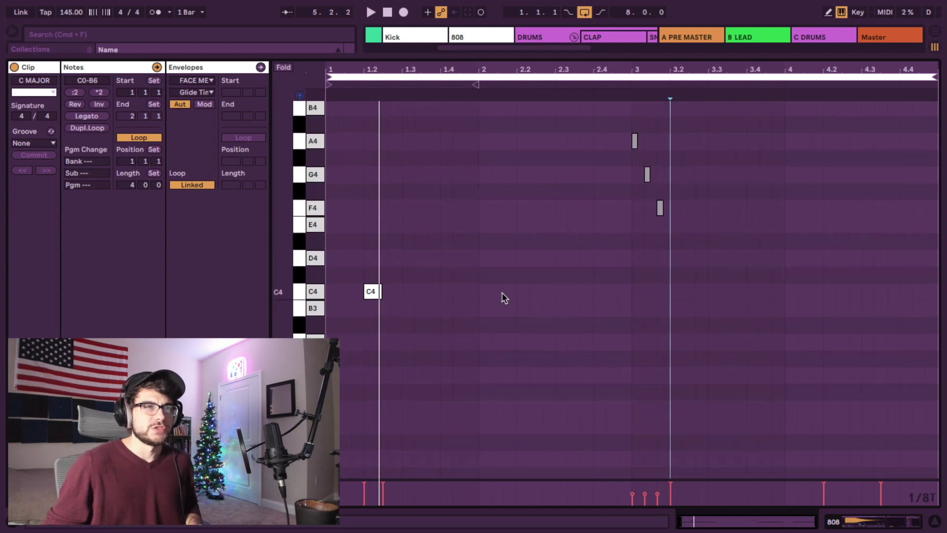
scroll(499, 293, down, 1)
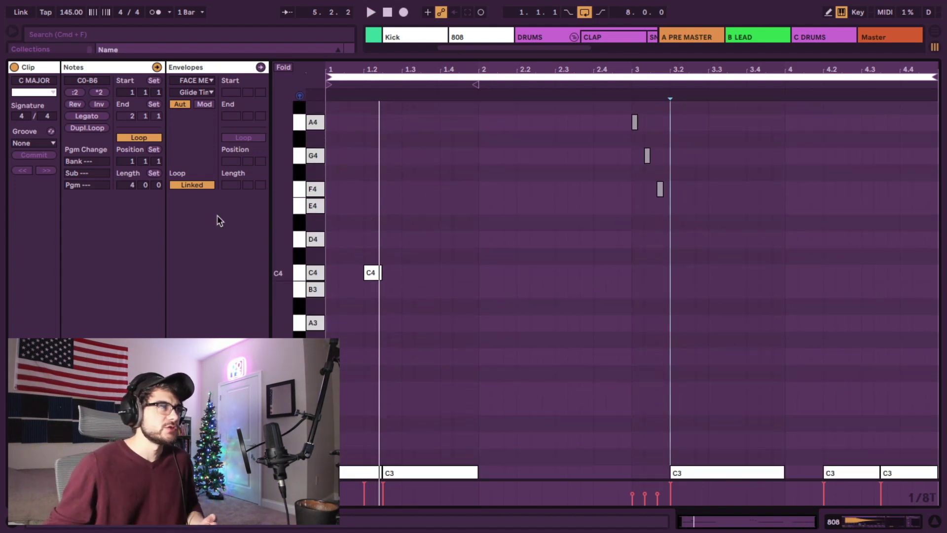
click(130, 185)
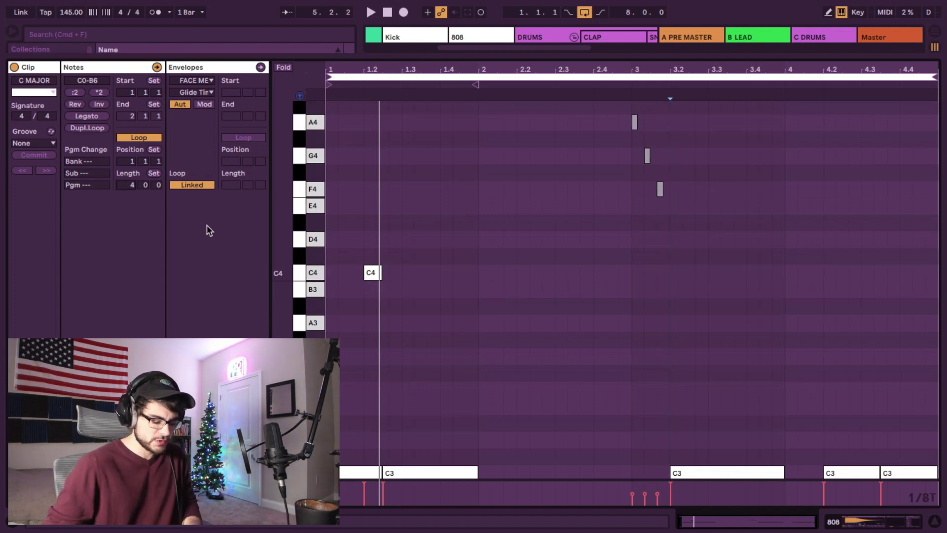
text(8)
key(Return)
- Duplicate all the 808 notes from bars 1–4 into bars 5–8
drag(288, 276, 251, 279)
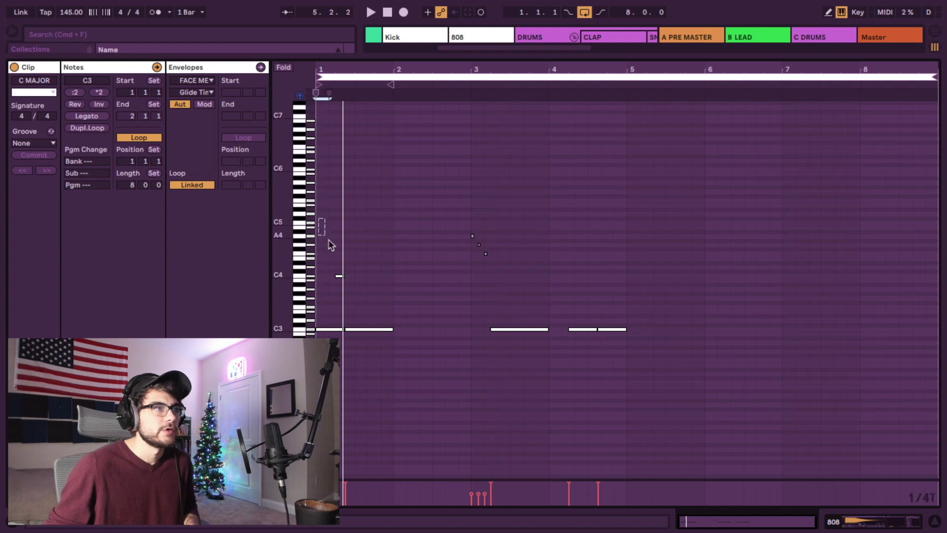
drag(330, 245, 625, 411)
key(super+d)
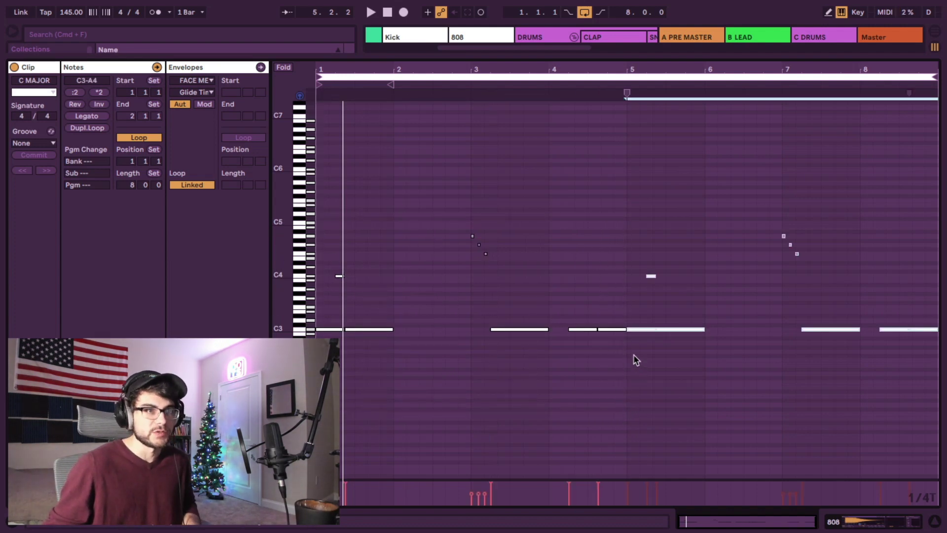
click(633, 354)
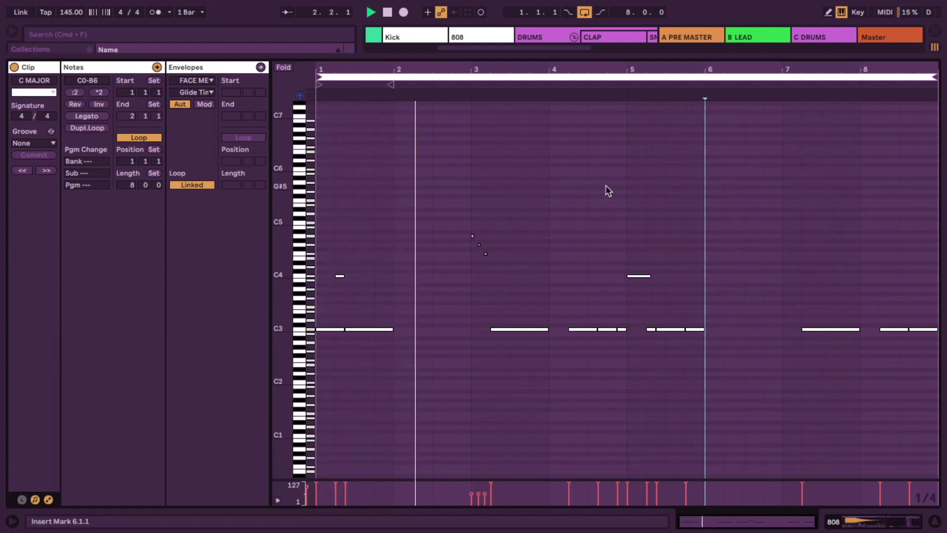
- Add a C3 note from 6.2 to the start of bar 7, extend the preceding C3 note to 6.2, and play the pattern
drag(709, 67, 654, 92)
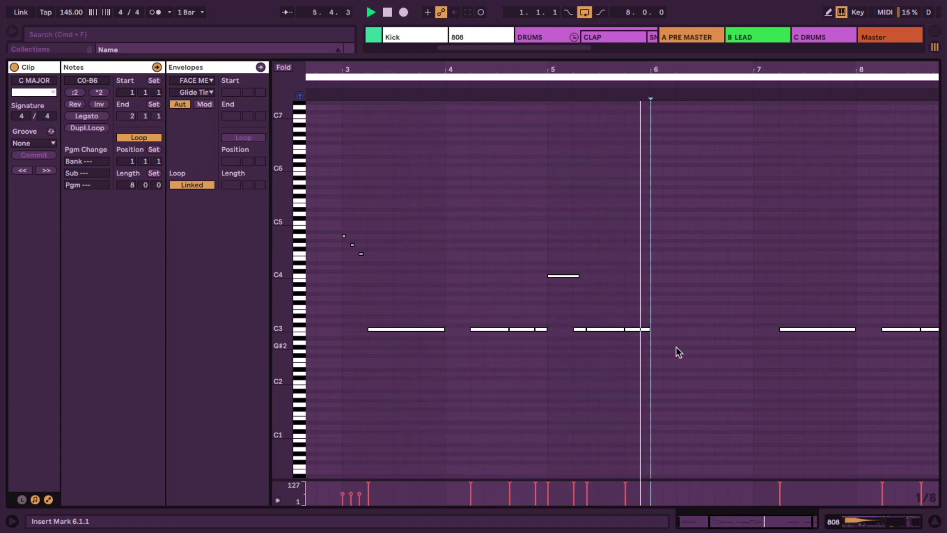
double_click(682, 329)
drag(689, 328, 743, 330)
drag(686, 327, 755, 326)
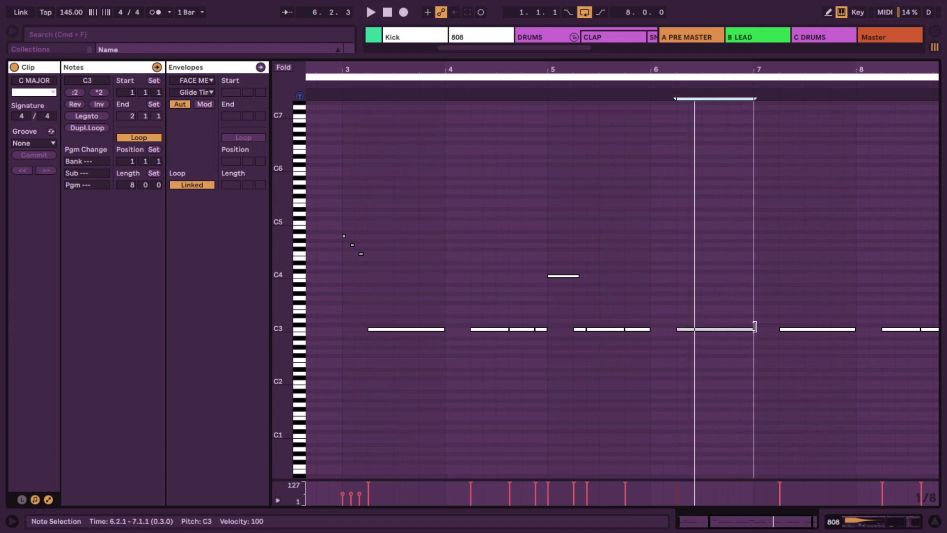
drag(647, 329, 673, 328)
click(677, 389)
key(space)
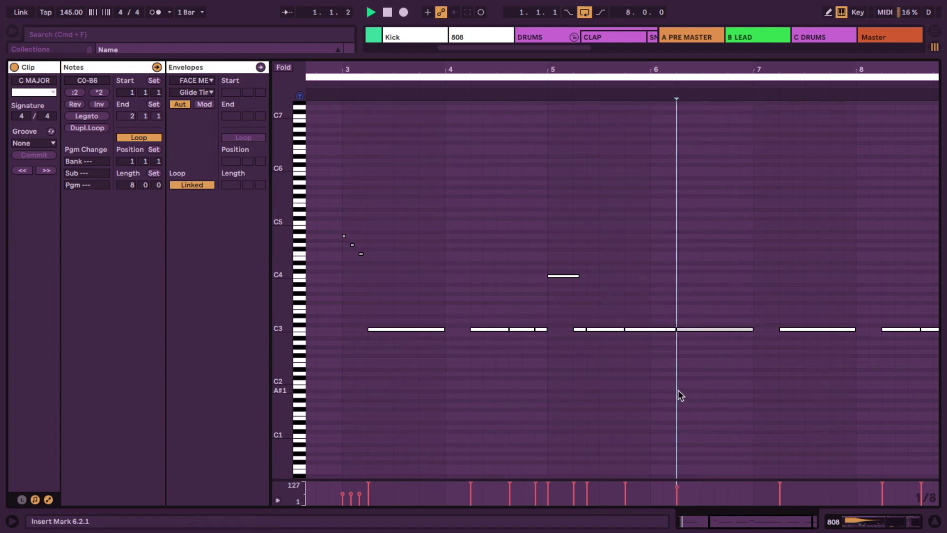
click(653, 377)
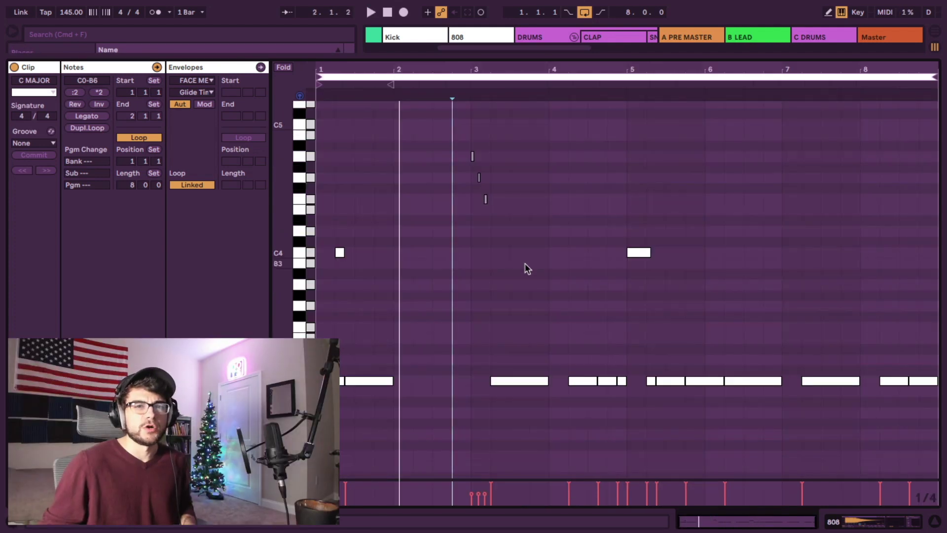
- Play the loop and set the WET chain volume of the 808 DISTORTION rack to 6 dB
key(space)
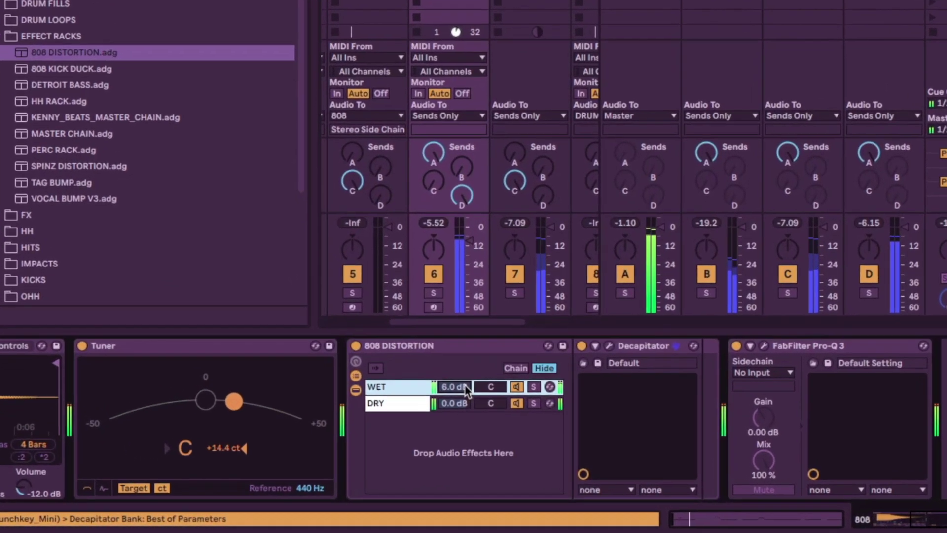
click(485, 414)
text(6)
key(Return)
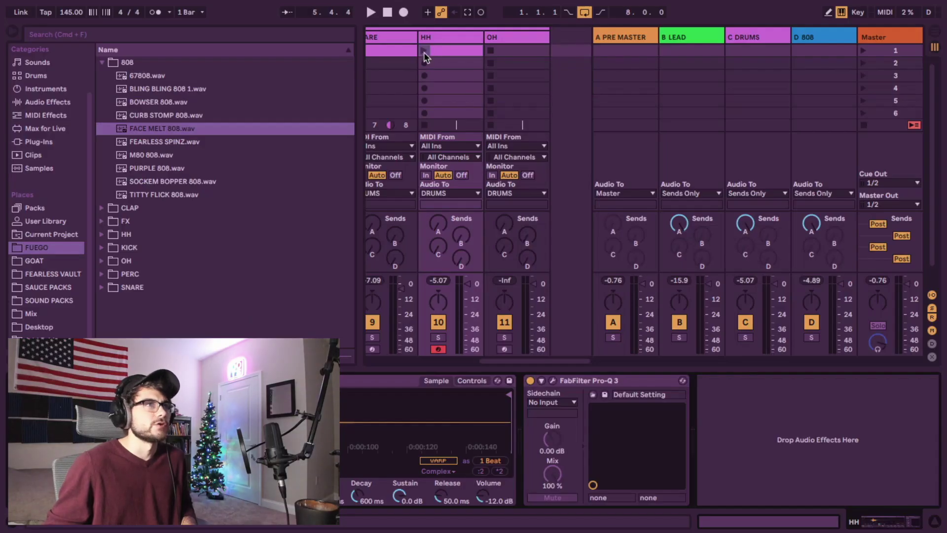
- In a one-bar HH clip, duplicate the three C3 hi-hat notes from the first half into the second half and play it
click(424, 52)
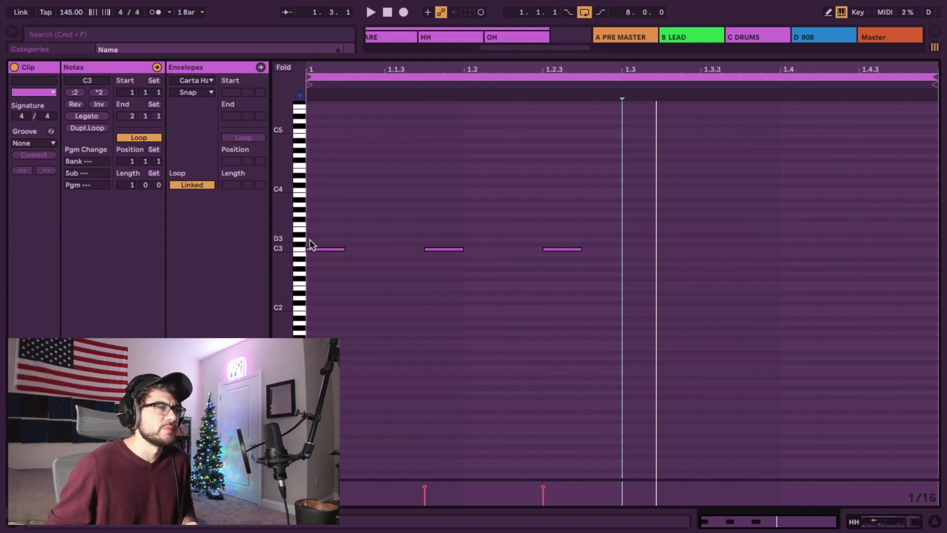
drag(404, 273, 405, 273)
drag(485, 235, 528, 267)
mouse_move(309, 236)
mouse_down()
mouse_move(594, 327)
mouse_move(620, 326)
mouse_up()
key(ctrl+d)
click(617, 329)
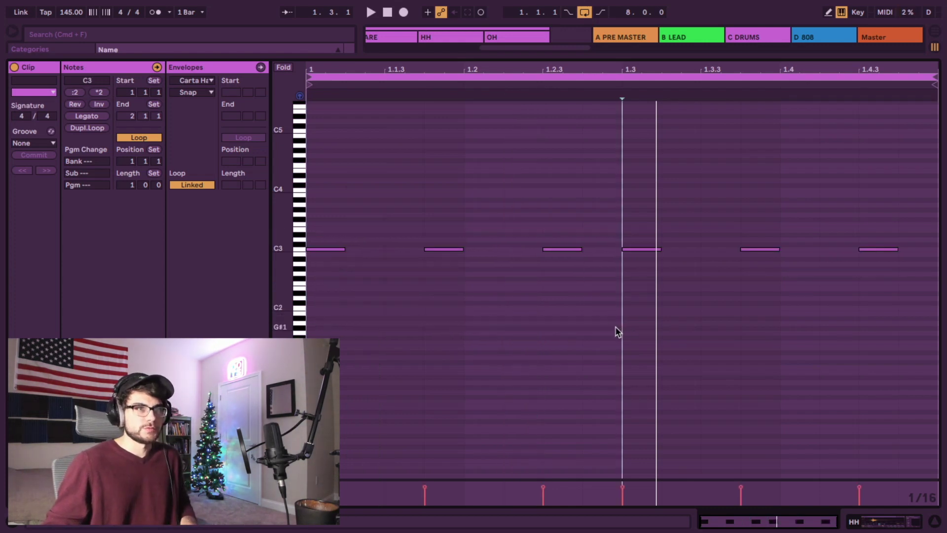
key(space)
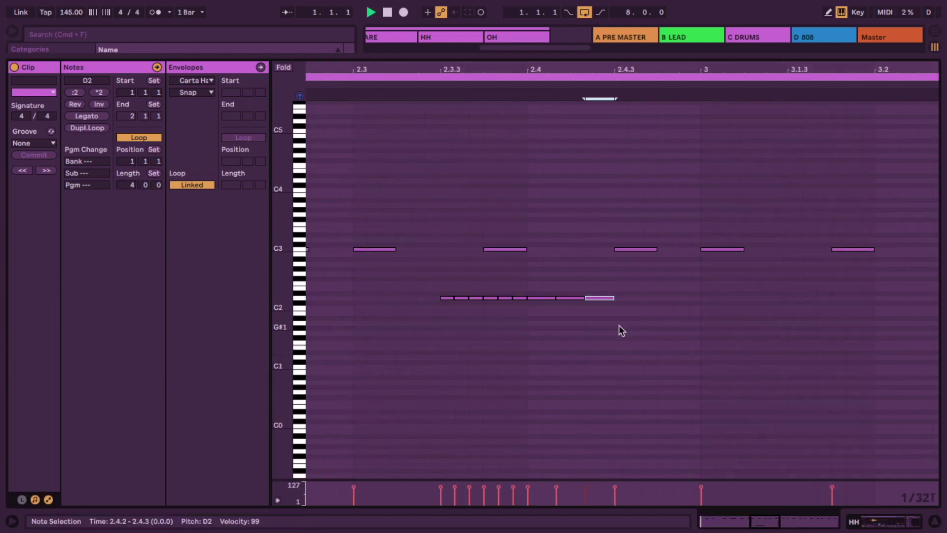
- Lengthen the D2 roll note at 2.4, repeat it up to bar 3, and add F3 hi-hat notes at 2.2 and 2.2.3
click(617, 328)
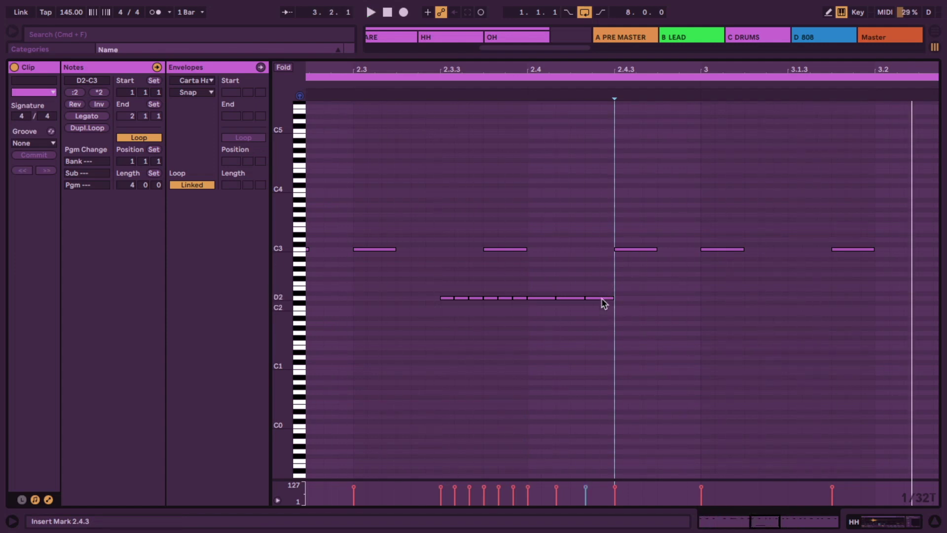
drag(552, 298, 571, 297)
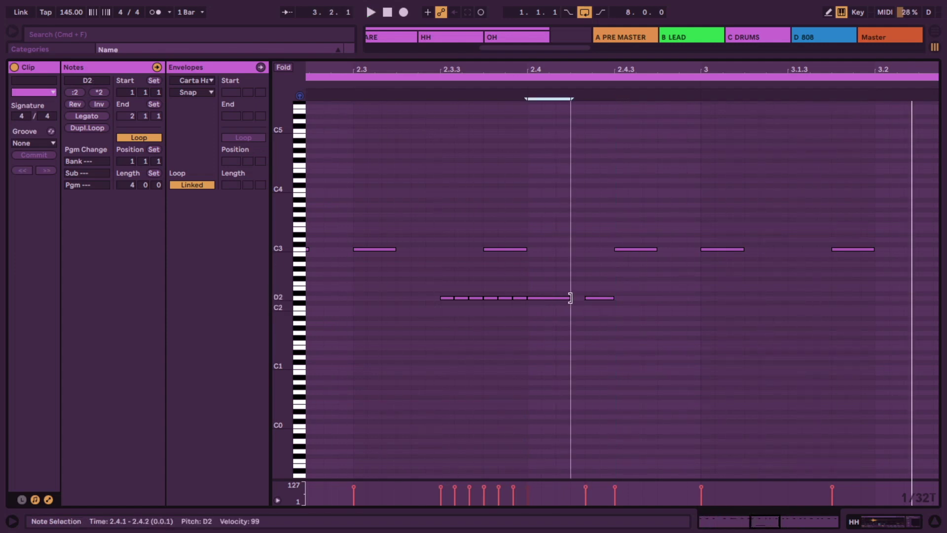
click(579, 315)
click(584, 297)
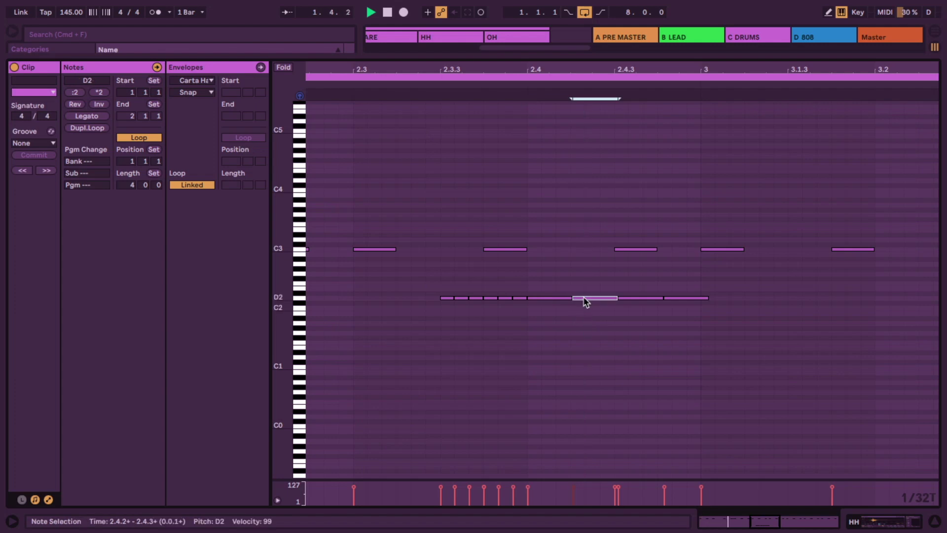
click(679, 298)
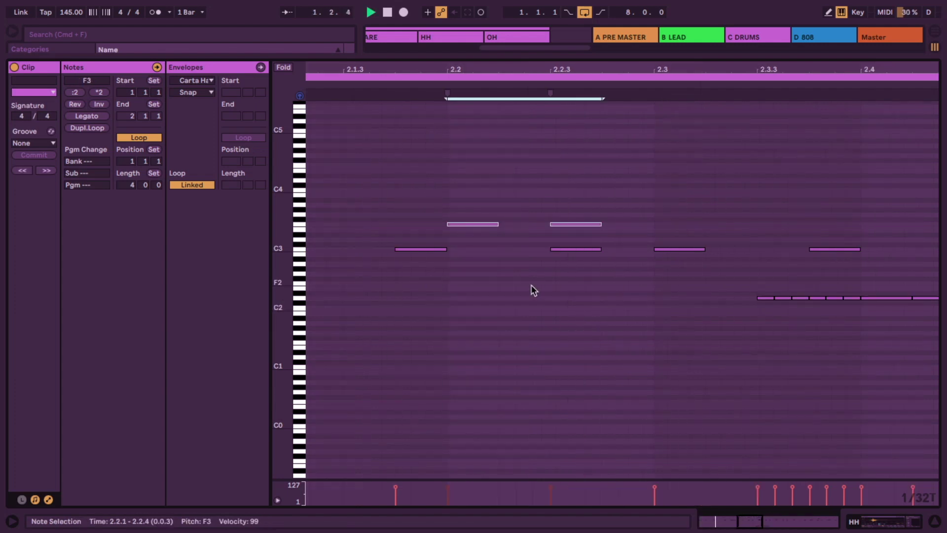
click(546, 288)
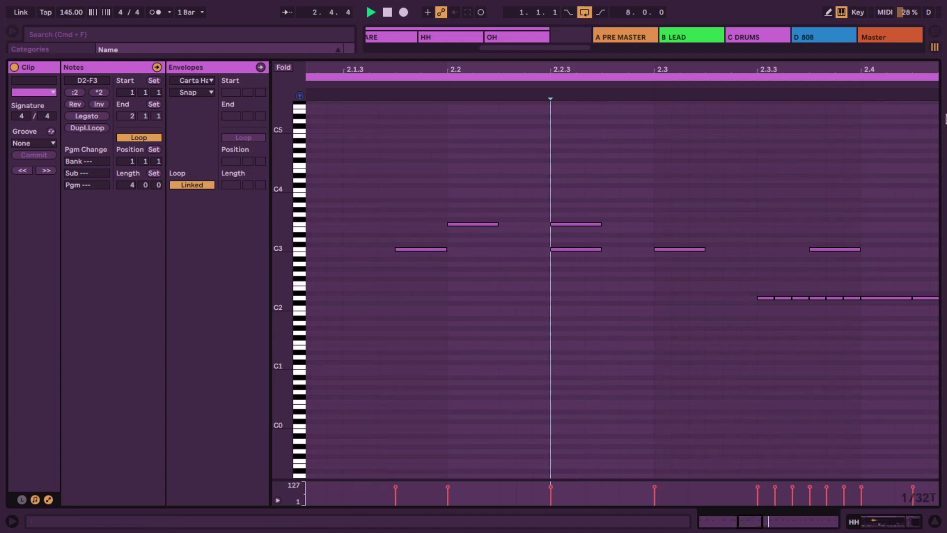
- Lengthen the C2 note at 4.2, move it and the roll that follows up to D2, and play the hi-hats
click(577, 309)
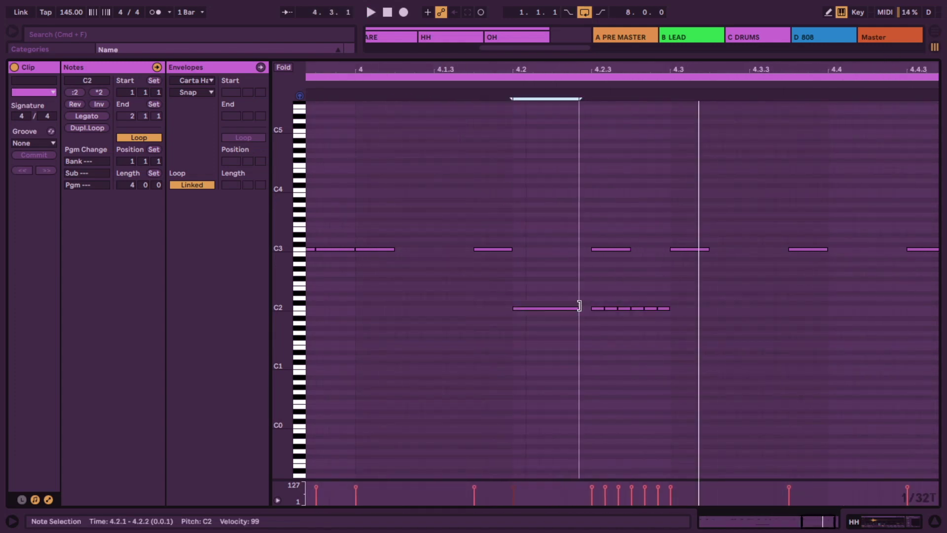
drag(556, 272, 704, 350)
click(693, 344)
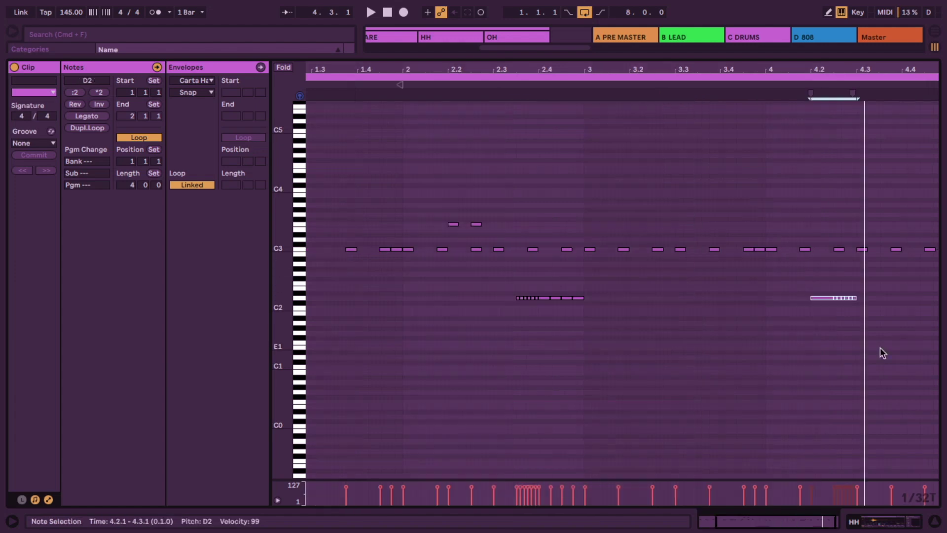
key(space)
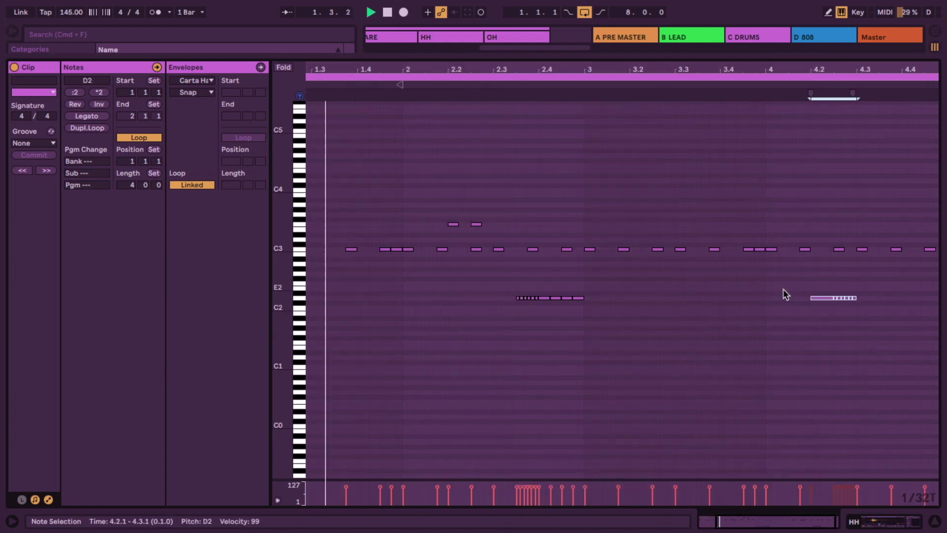
click(772, 312)
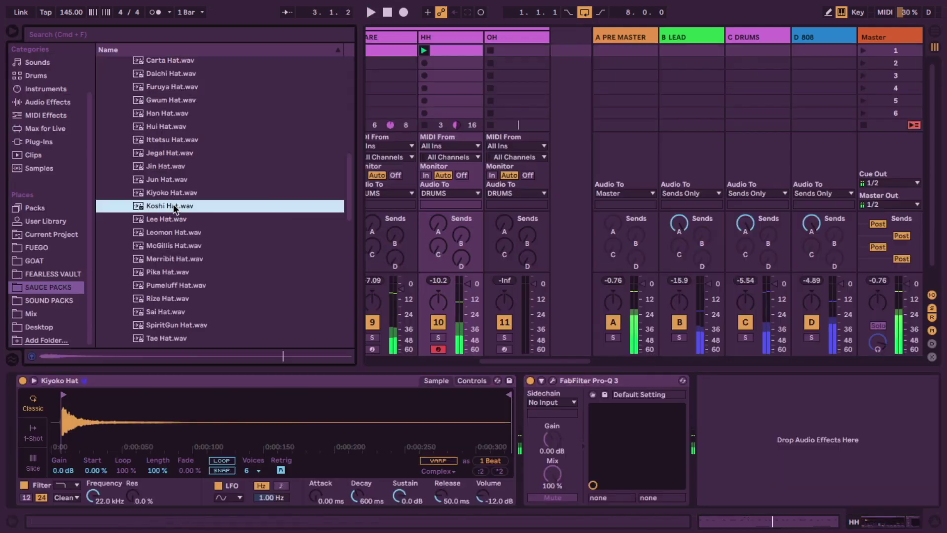
- Audition the Lee and Leomon hats in SAUCE PACKS and replace the HH track's sample with Pika Hat.wav
click(171, 219)
click(172, 233)
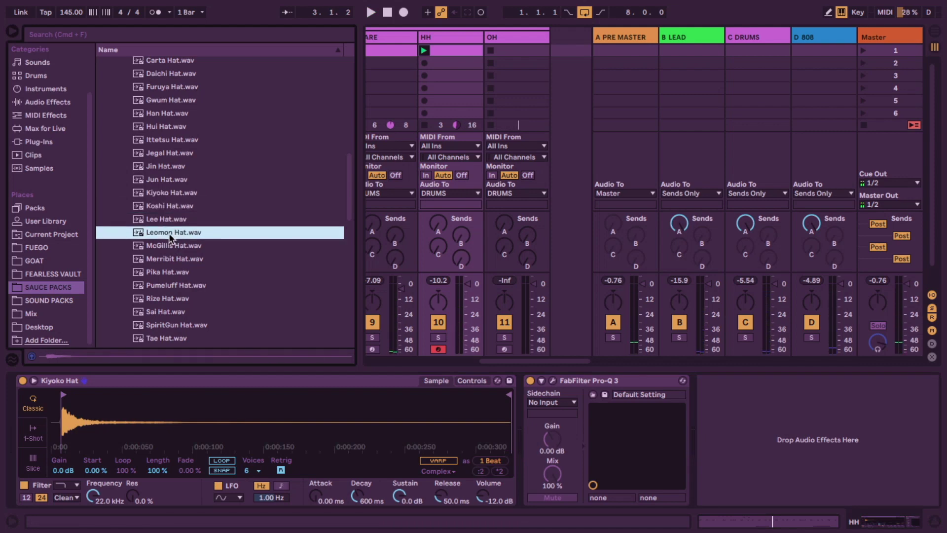
click(170, 220)
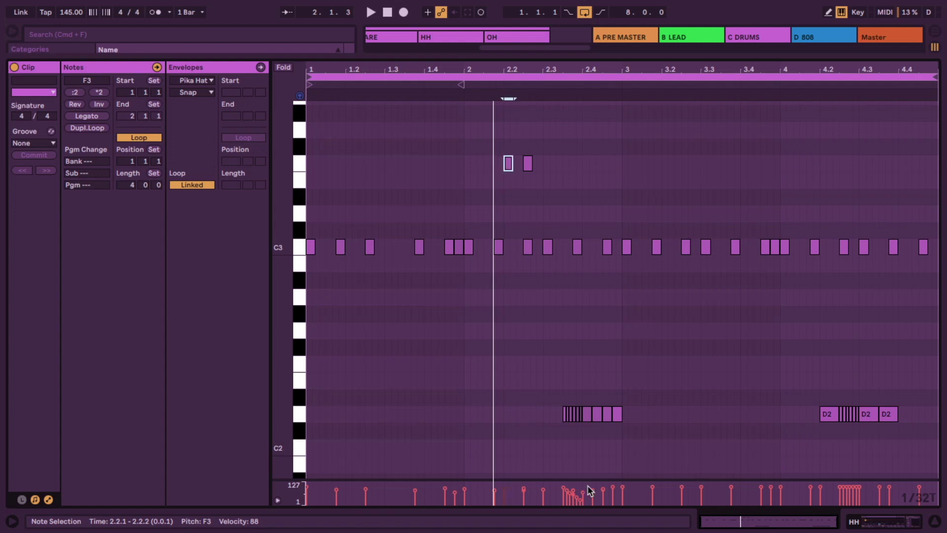
- Vary the velocities of the last D2 roll notes in bar 2, setting the final note to 84
click(611, 486)
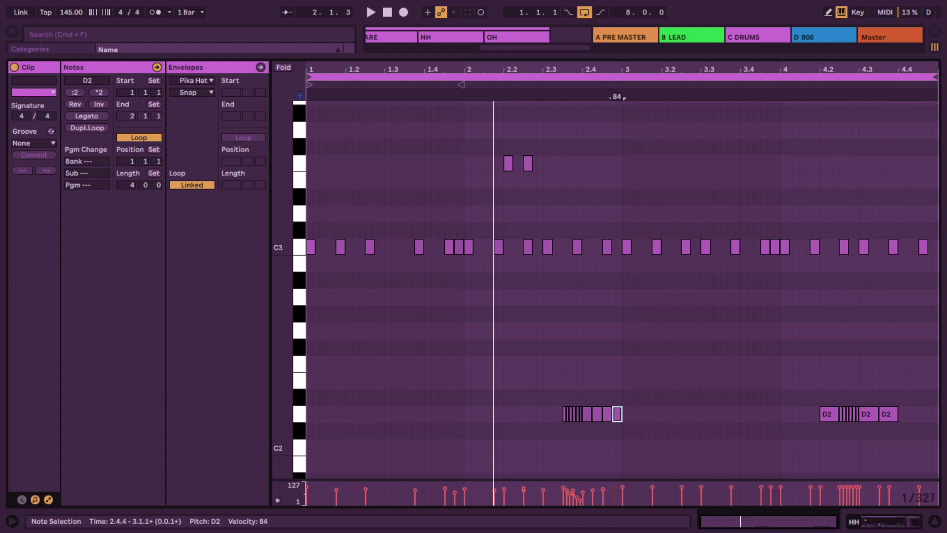
click(602, 491)
click(641, 295)
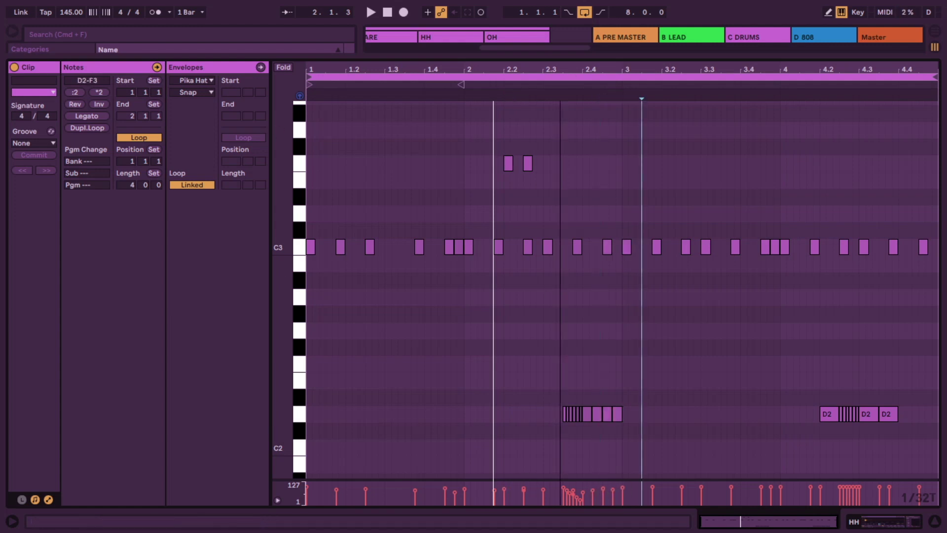
- Duplicate the C3 hi-hat notes of bars 1–2 into bars 3–4
key(super+d)
mouse_move(307, 217)
mouse_down()
mouse_move(616, 291)
mouse_move(622, 364)
mouse_up()
key(super+z)
key(super+d)
click(728, 316)
click(701, 296)
- Move a group of D2 hi-hat notes further along in the clip and play the result with the device view shown
drag(799, 67, 799, 88)
drag(423, 394, 472, 435)
drag(444, 414, 809, 415)
drag(810, 67, 809, 49)
click(880, 315)
key(shift+Tab)
key(space)
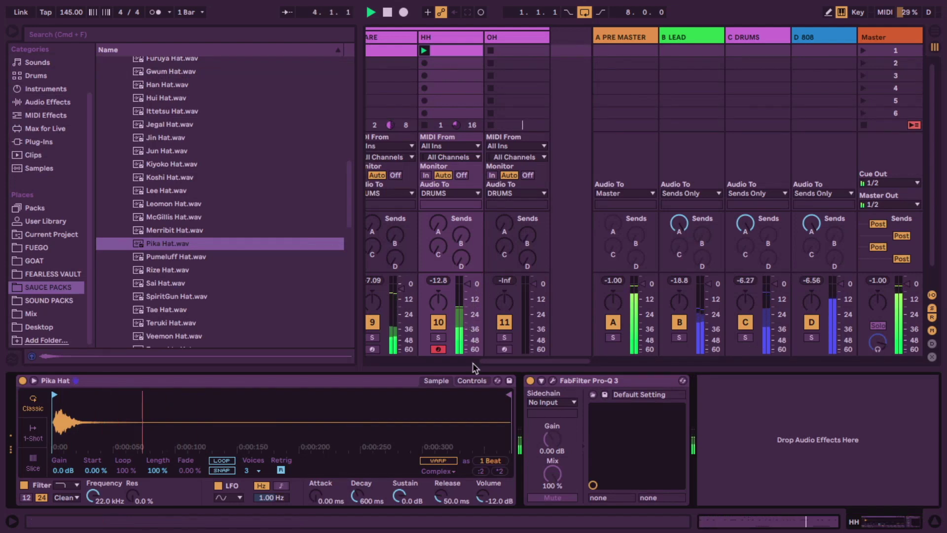
- Add H-Delay Stereo to the HH track, place it before FabFilter Pro-Q 3, and close its plug-in window
drag(525, 365, 498, 365)
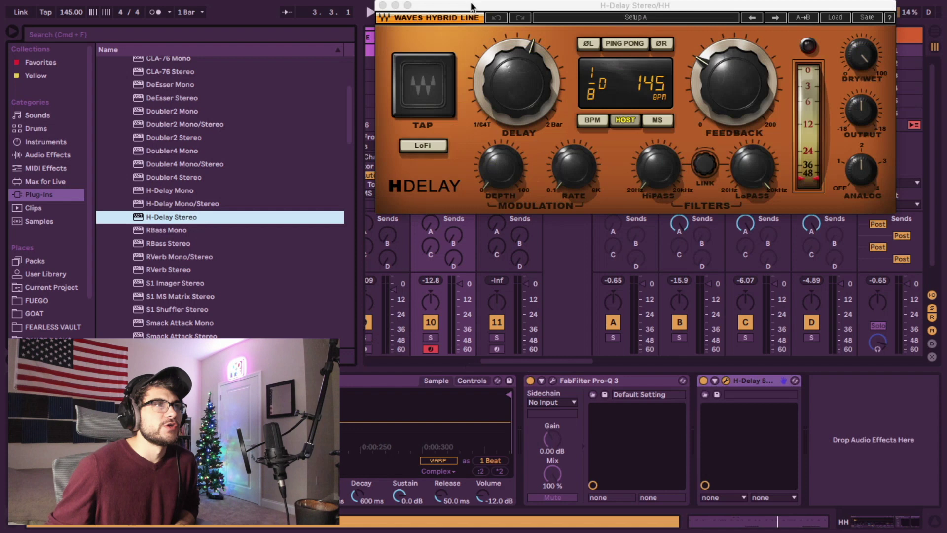
drag(471, 6, 310, 112)
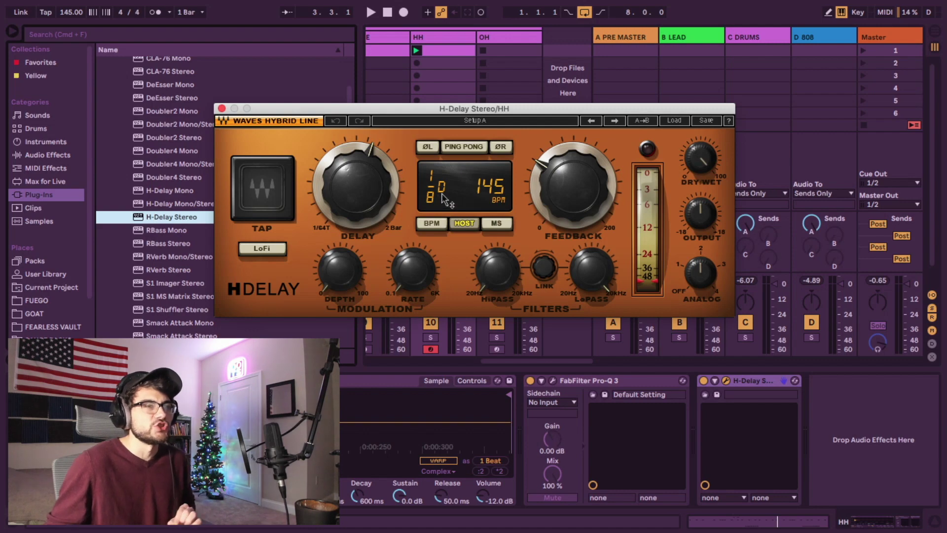
drag(409, 109, 442, 99)
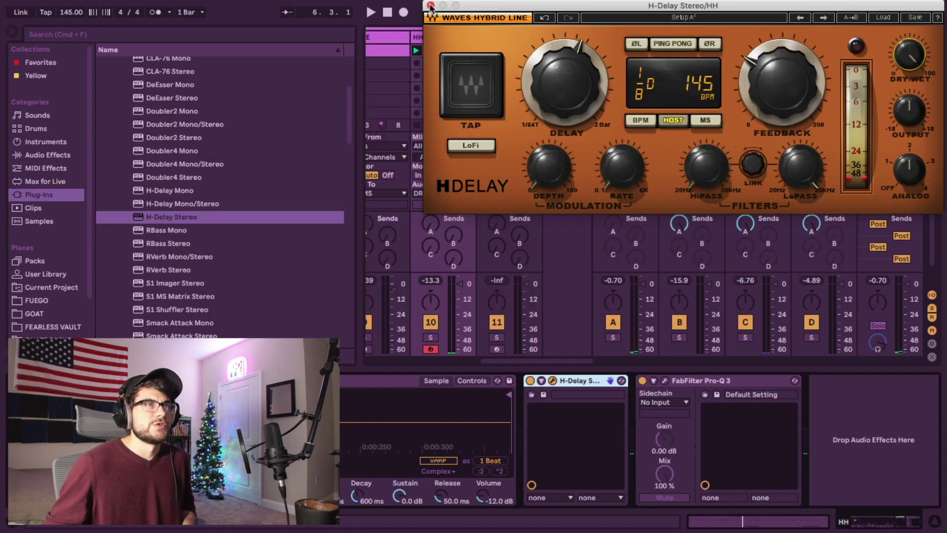
click(431, 7)
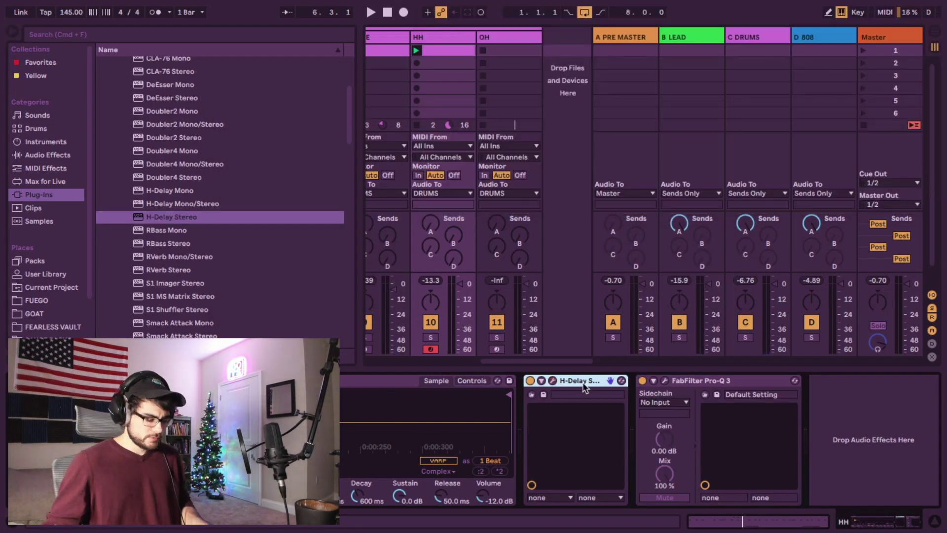
- Group H-Delay Stereo into an Audio Effect Rack and add a second chain named DRY
key(super+g)
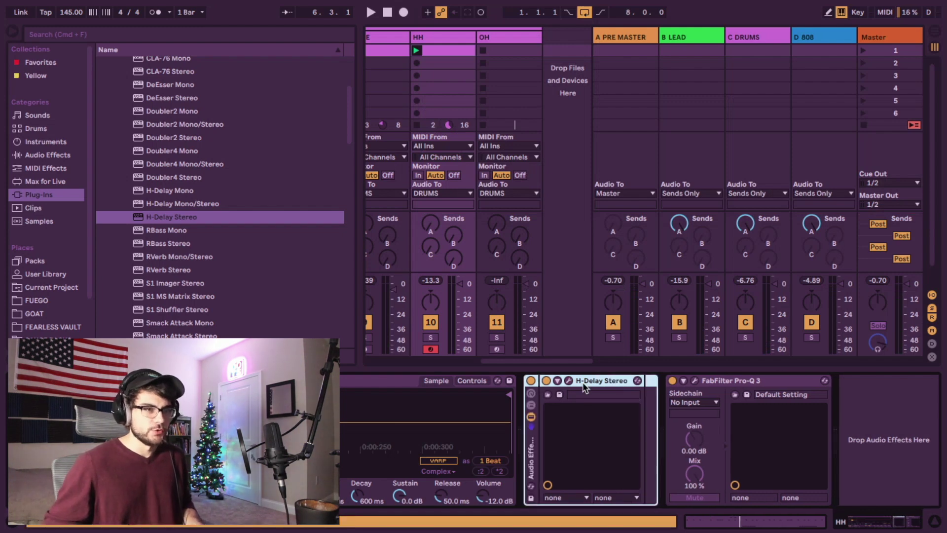
click(536, 406)
right_click(582, 460)
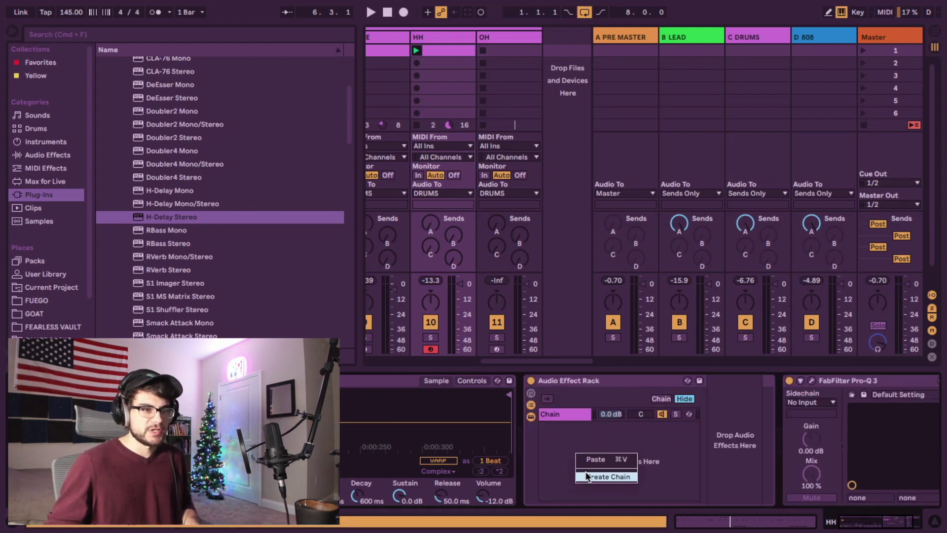
click(587, 476)
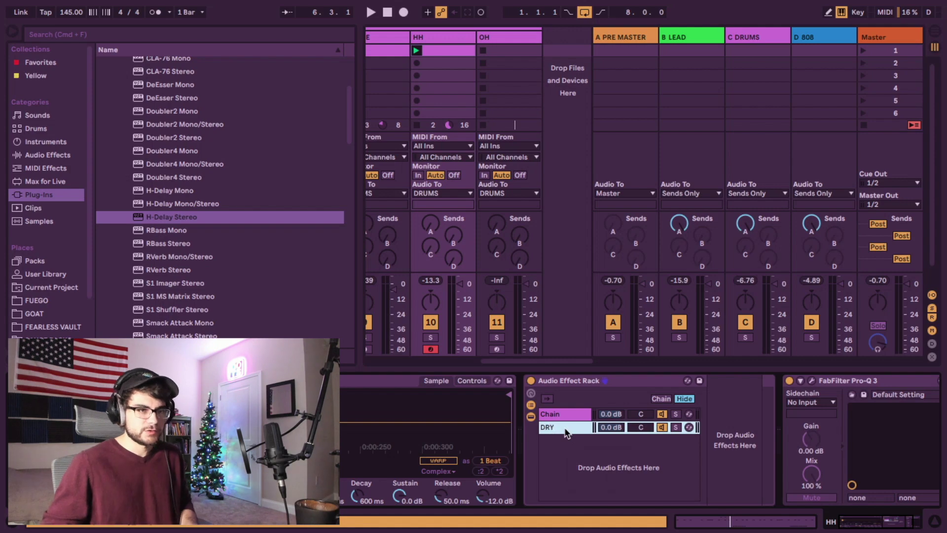
- Lower the H-Delay chain's volume to -16 dB while the beat plays, leaving the DRY chain at 0 dB
drag(611, 414, 610, 429)
key(space)
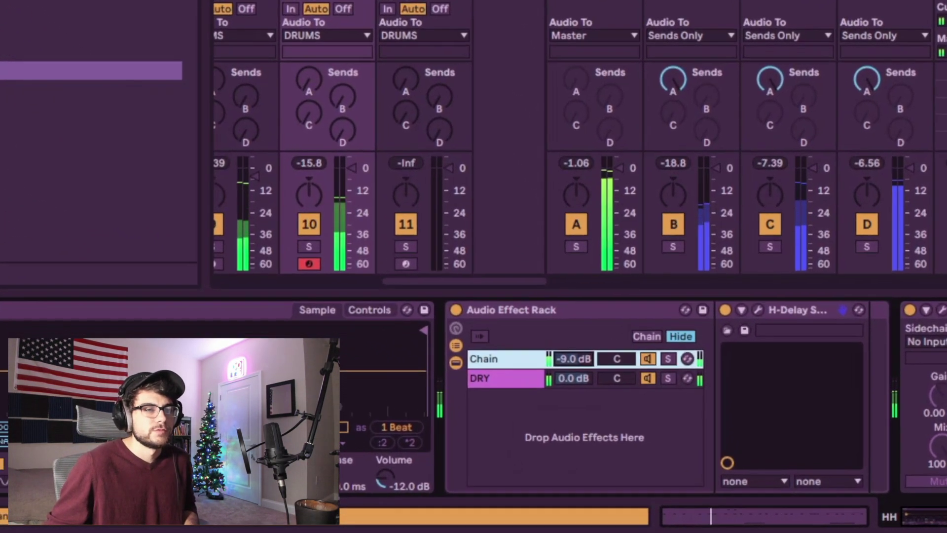
drag(573, 358, 573, 368)
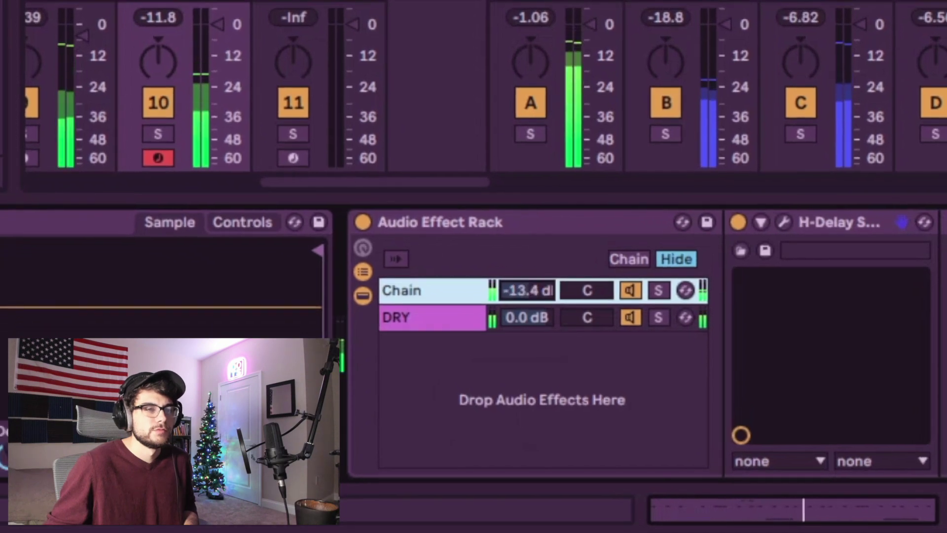
drag(527, 290, 527, 295)
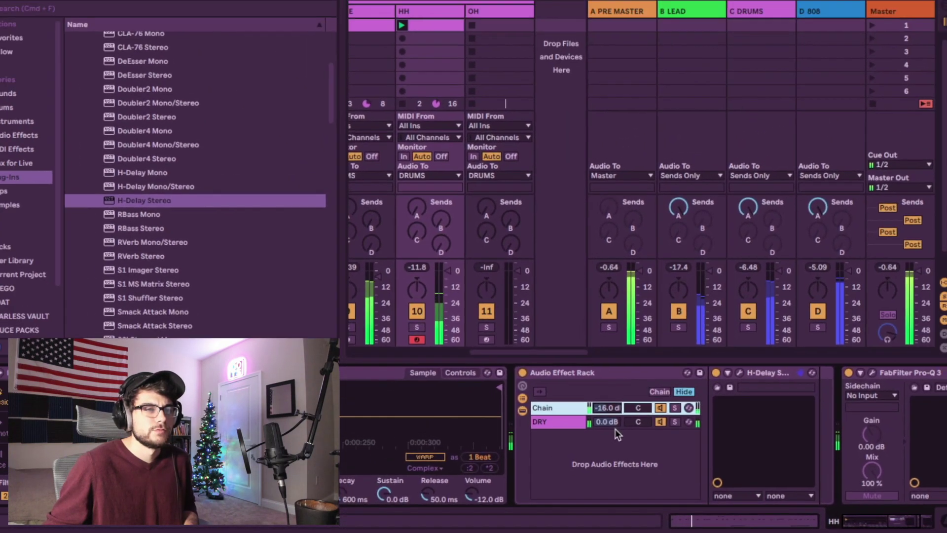
- Arm the OH track and test-play its open-hat sample
click(486, 339)
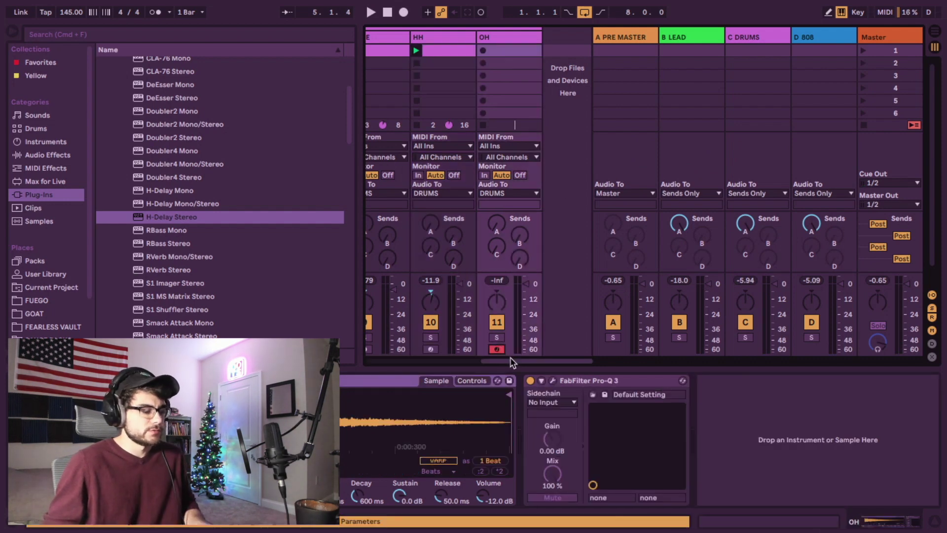
key(a)
key(a)
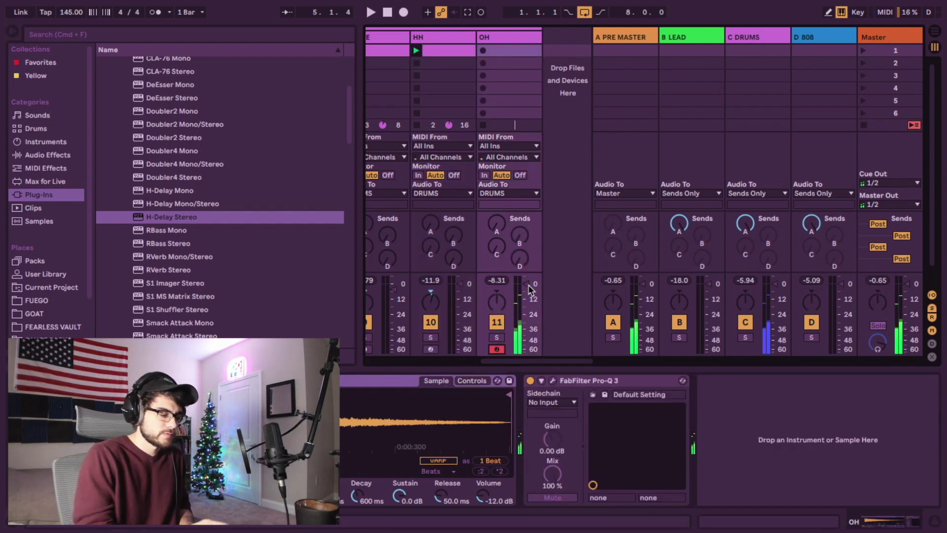
- Delete the OH clip's note at bar 2 and adjust the remaining velocities, setting the opening note to 127
key(space)
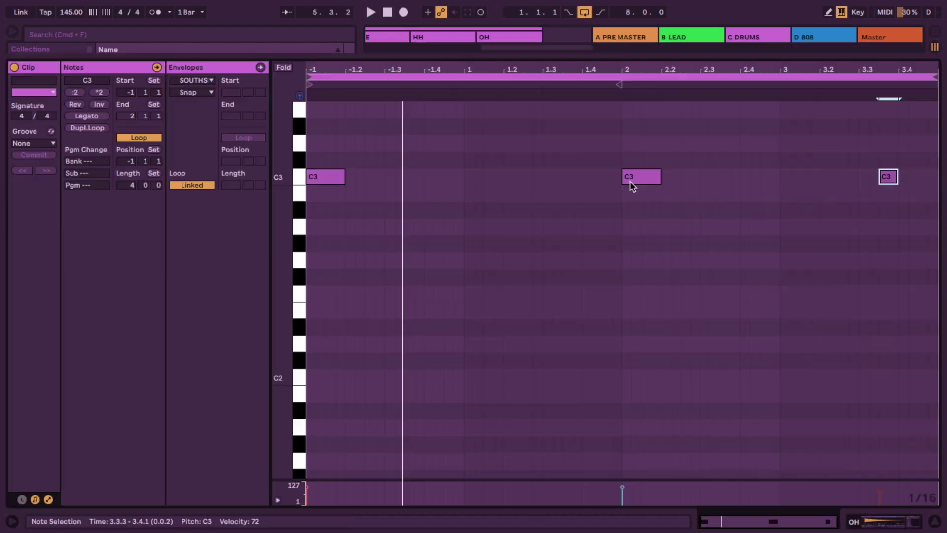
key(Delete)
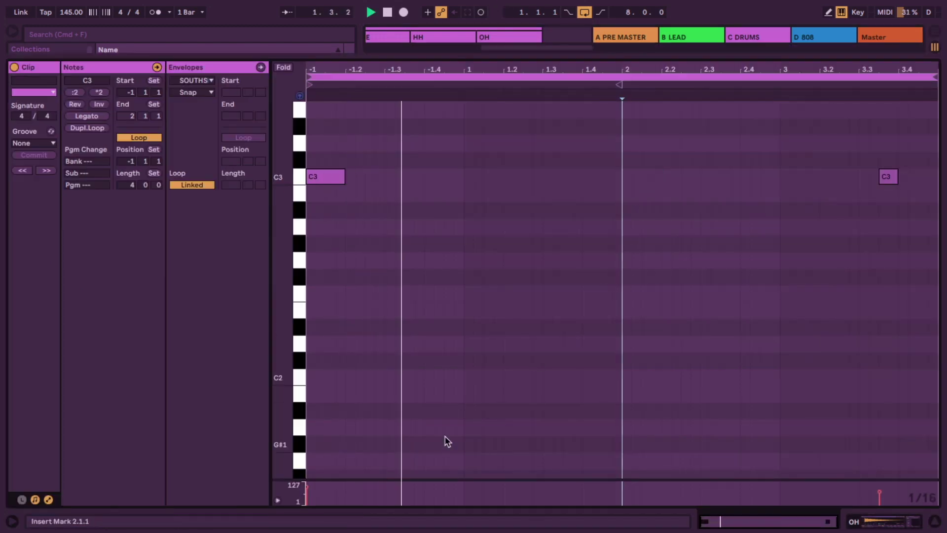
click(306, 488)
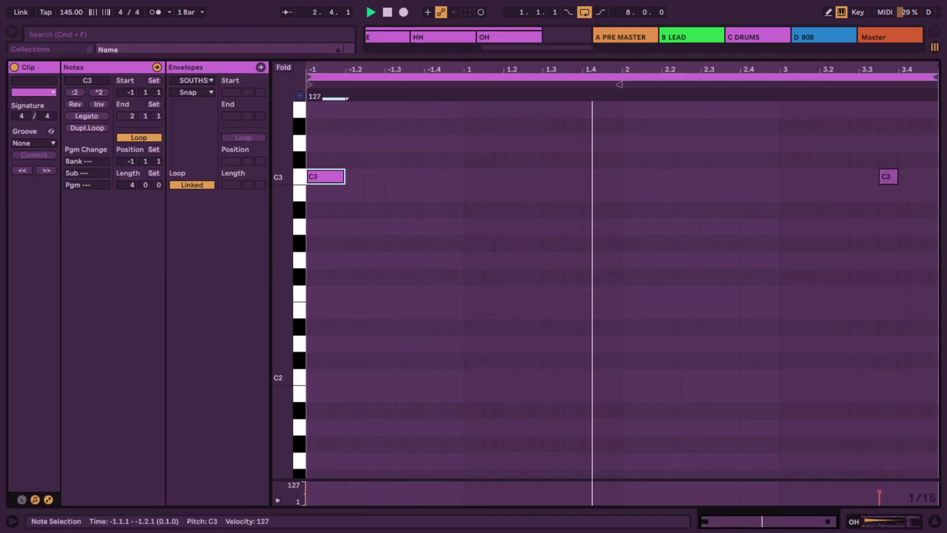
drag(918, 66, 857, 115)
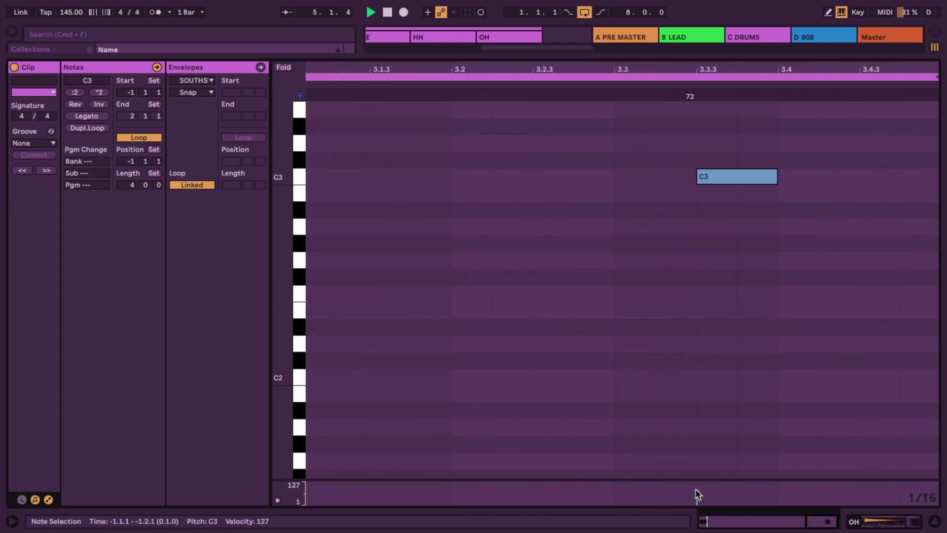
click(696, 491)
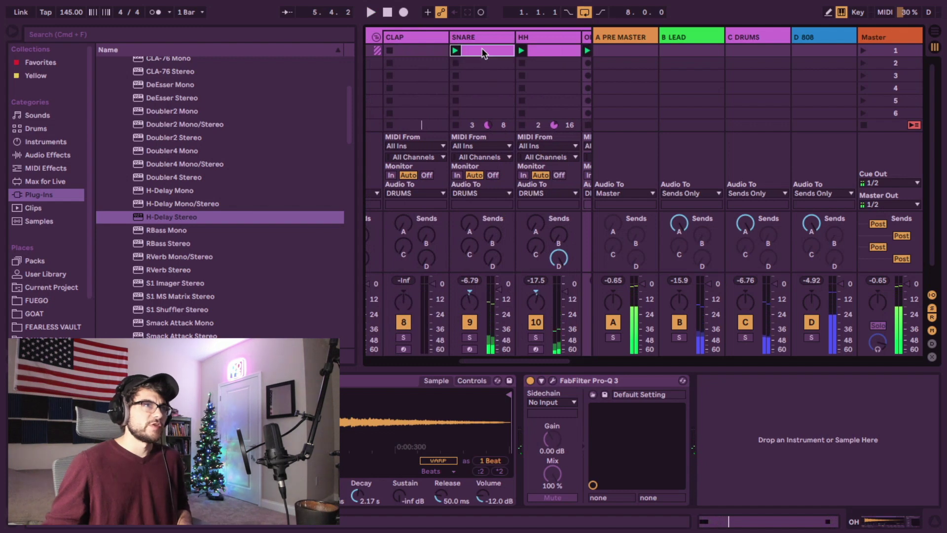
- Copy the SNARE clip into the first slot of the CLAP track and play it with the beat
click(481, 50)
drag(480, 52, 411, 52)
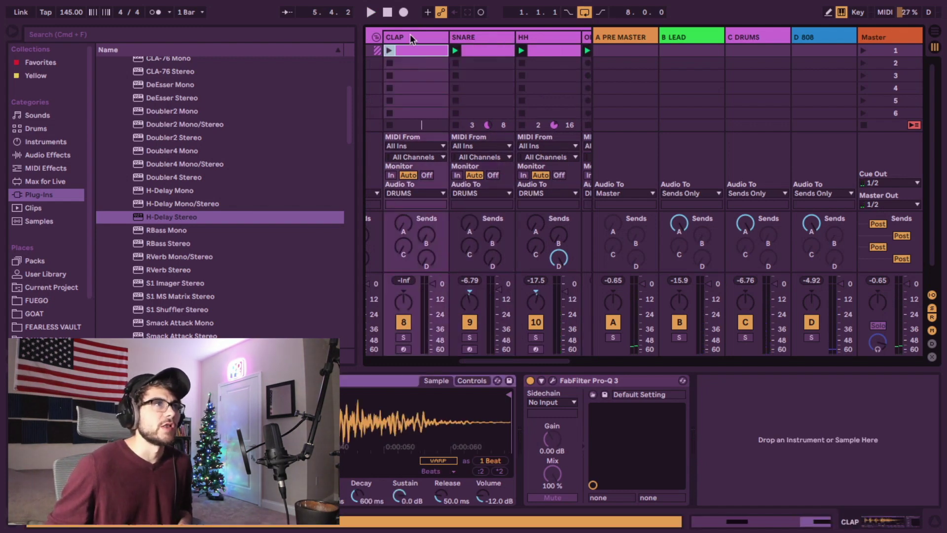
click(410, 36)
key(space)
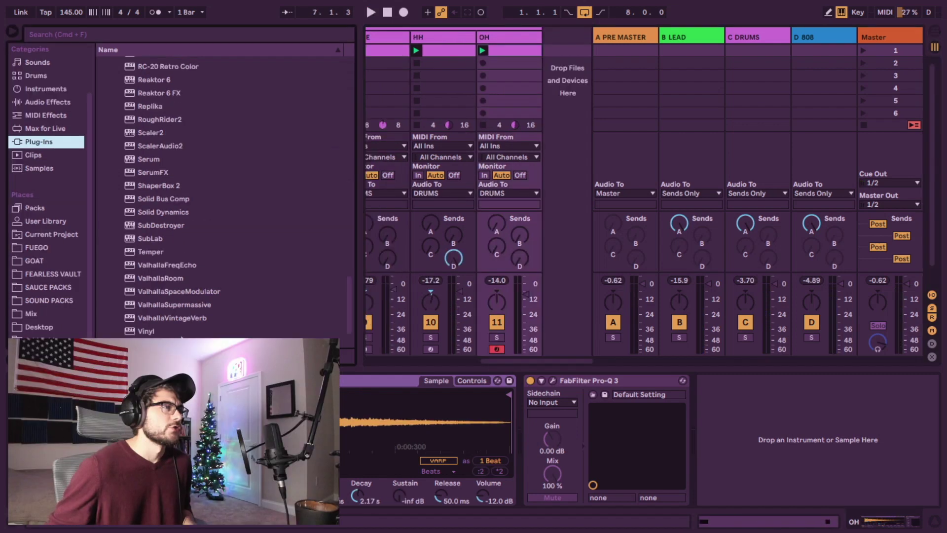
- Add ValhallaVintageVerb to the OH track and lower its Mix
scroll(182, 275, down, 5)
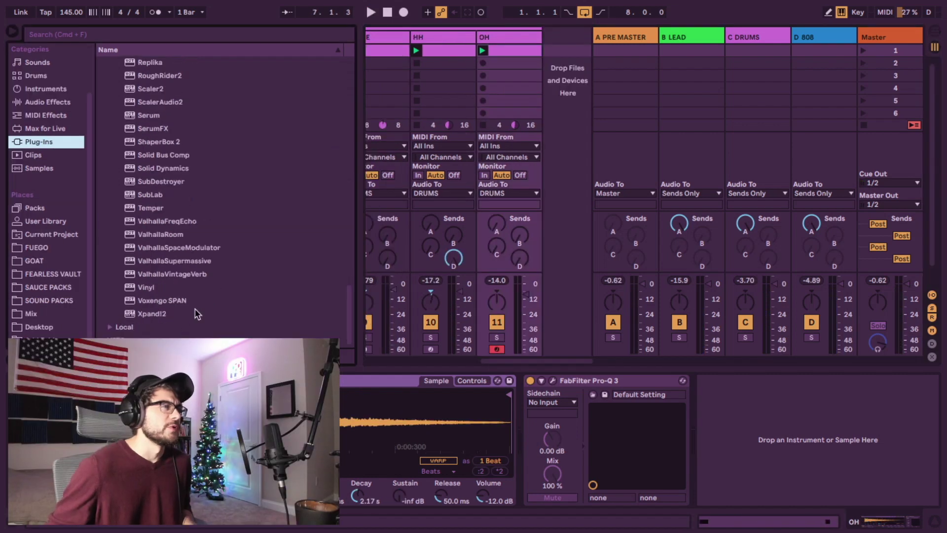
double_click(184, 277)
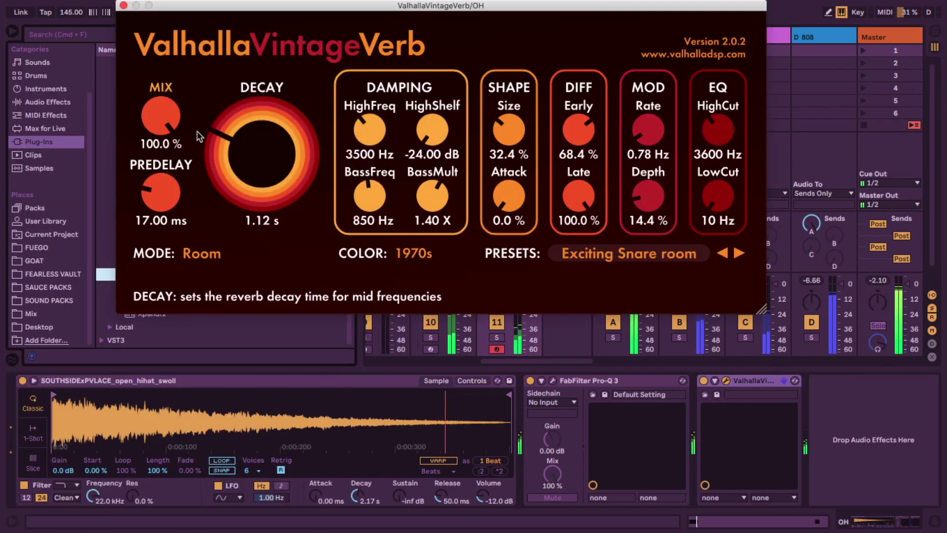
drag(153, 121, 150, 242)
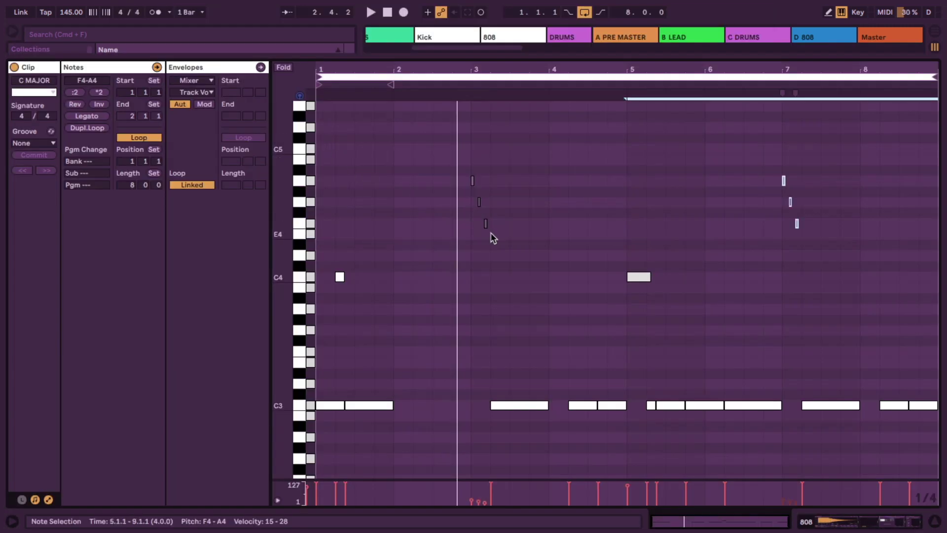
- Delete the three short high notes at bar 3 of the 808 clip and play the pattern back
click(491, 237)
drag(427, 130, 502, 236)
key(Delete)
key(space)
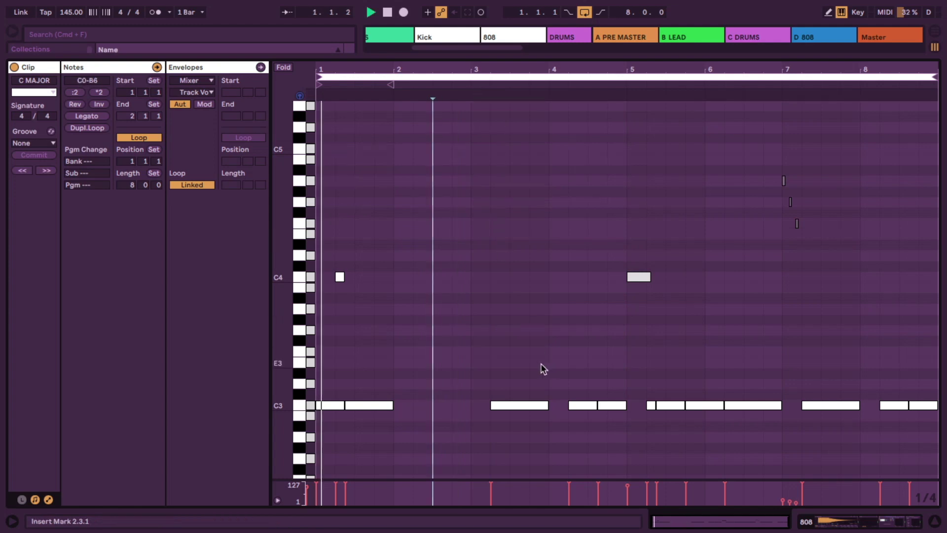
click(541, 368)
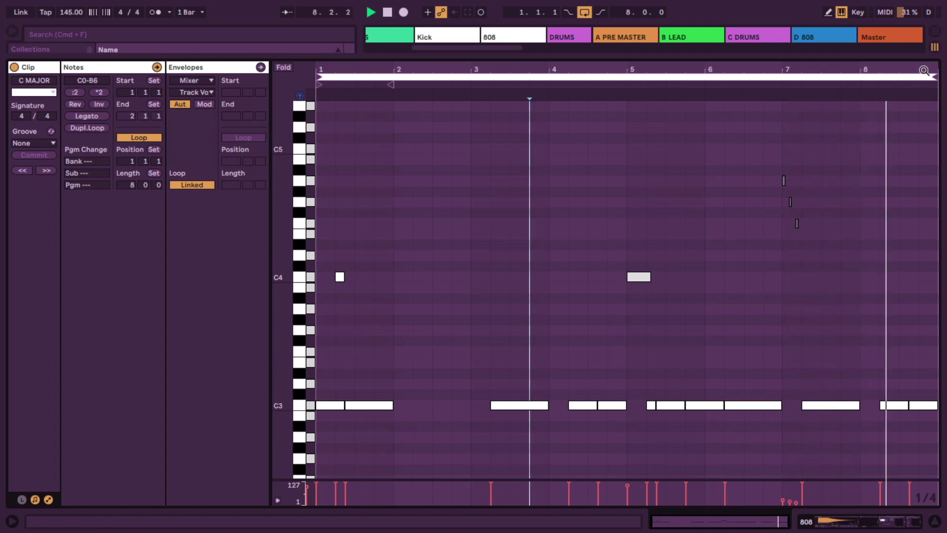
drag(923, 70, 924, 74)
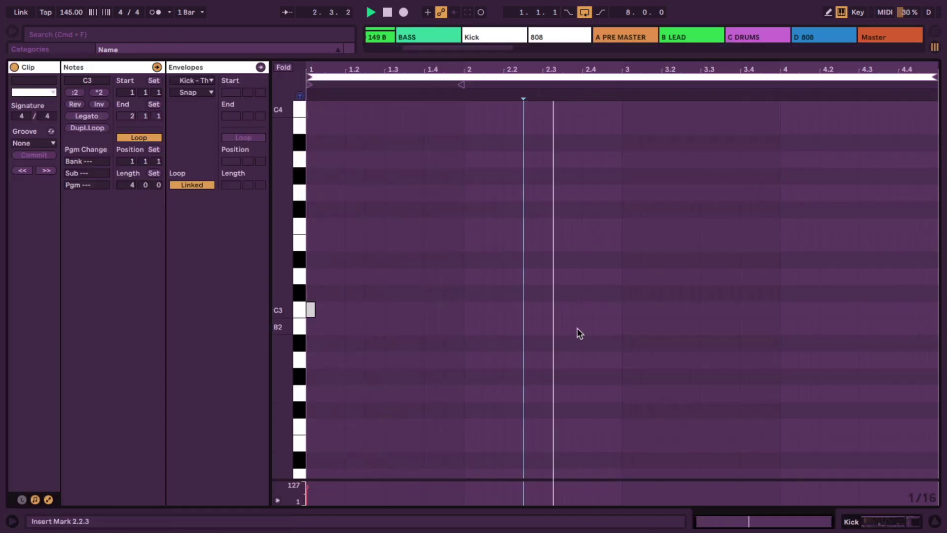
- Add C3 kick notes at 1.2.3, 3.2.1, 4.2.1 and 4.4.1 in the Kick clip to follow the 808, and audition them
double_click(666, 310)
double_click(824, 310)
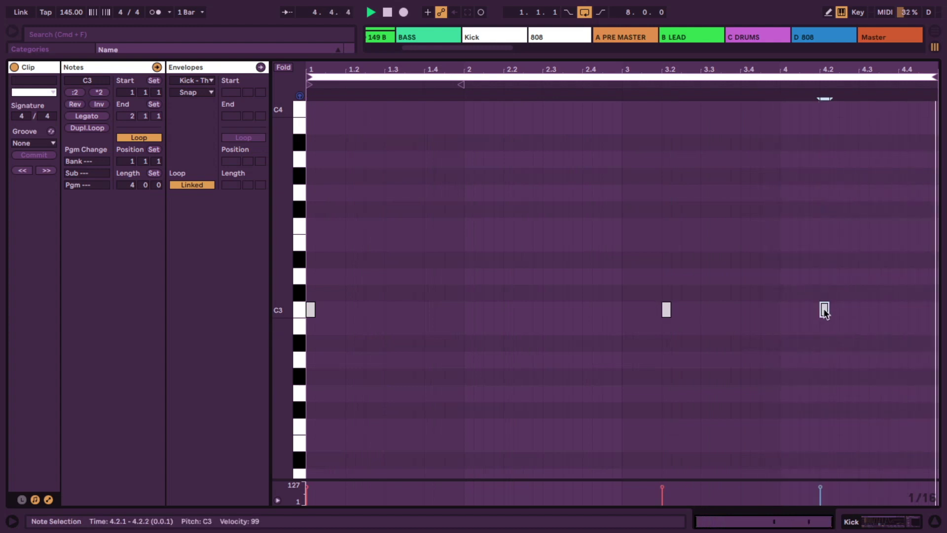
double_click(902, 310)
double_click(369, 310)
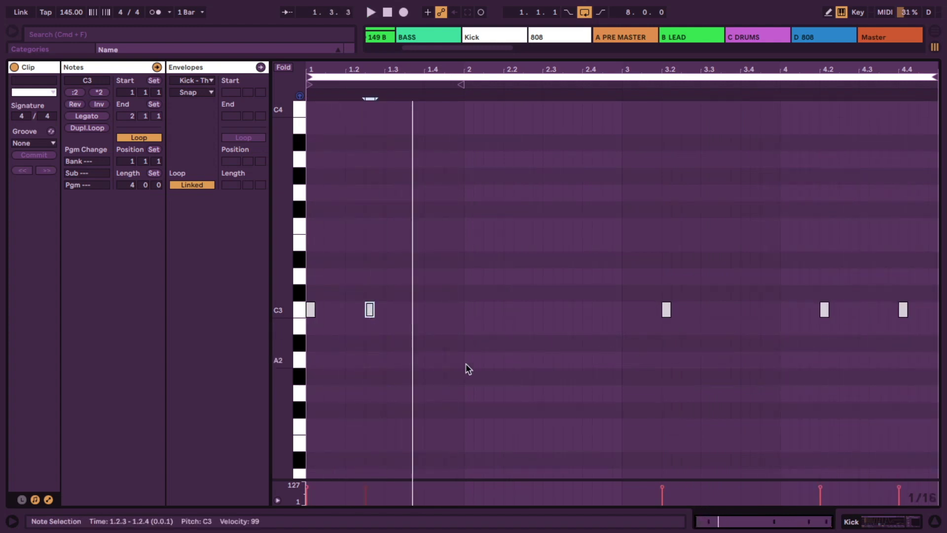
click(623, 358)
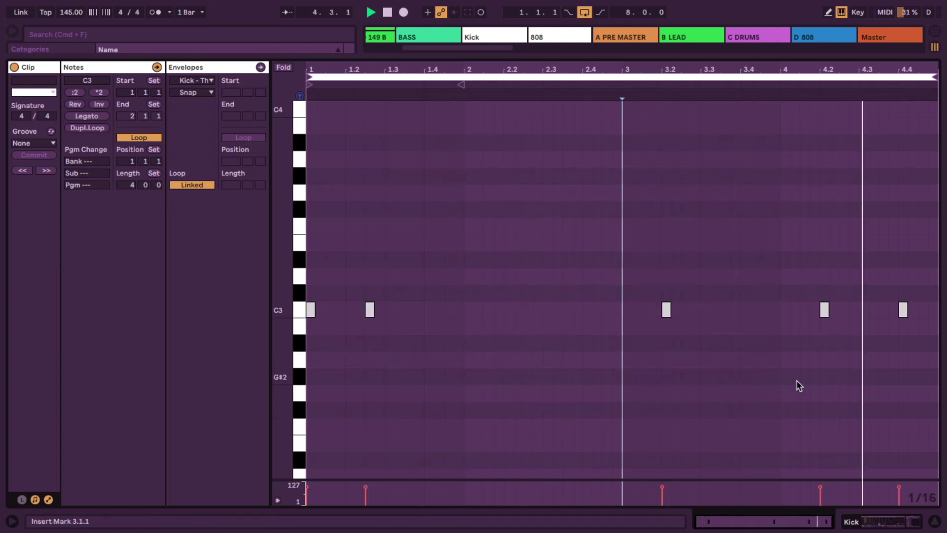
drag(903, 310, 894, 334)
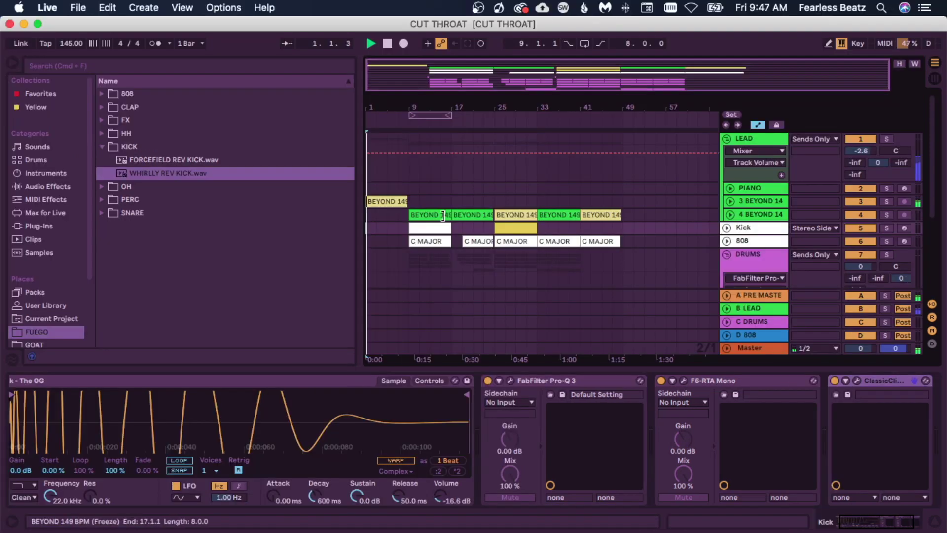
- Examine the intro's BEYOND 149 melody clip in the arrangement by unfolding and refolding its track
scroll(436, 215, down, 5)
scroll(436, 215, up, 5)
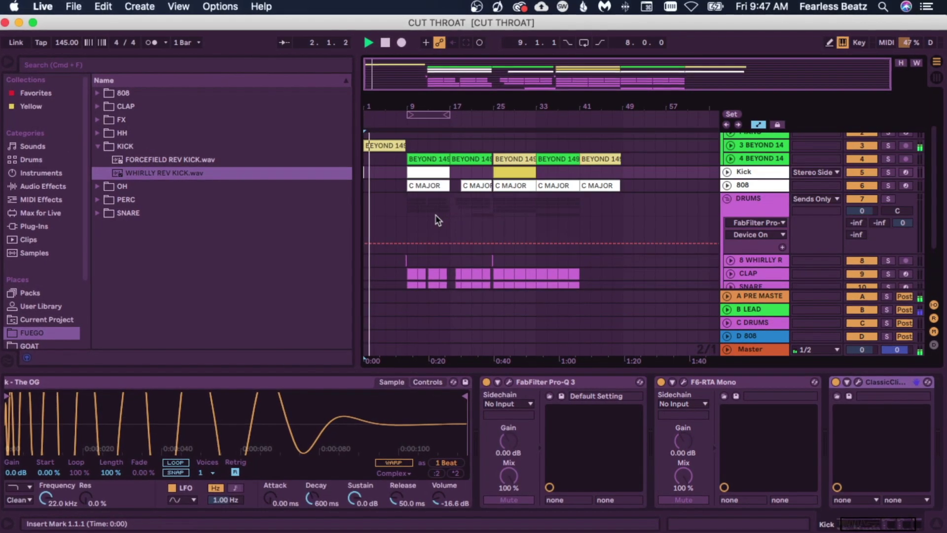
click(734, 145)
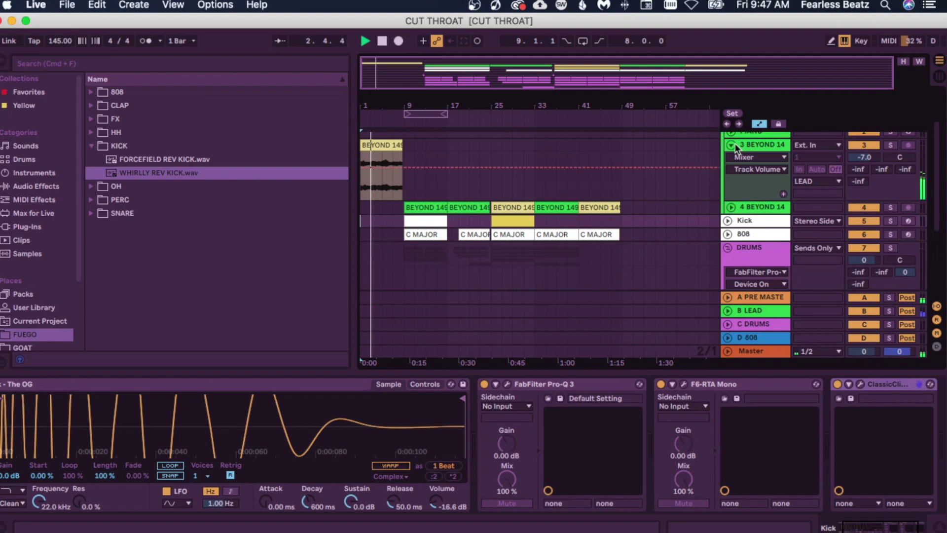
click(733, 145)
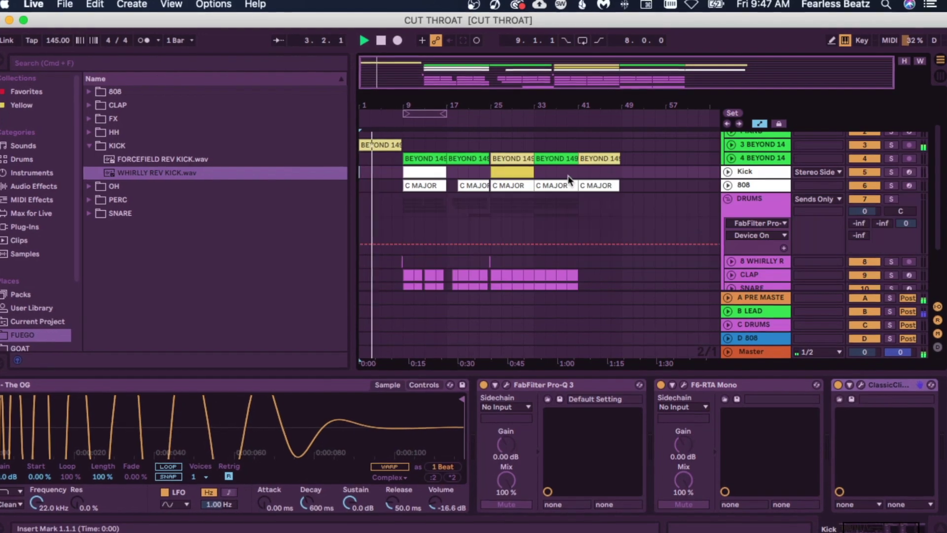
- Zoom in around bars 9 to 17 and unfold the WHIRLLY reverse kick track to examine its placement
scroll(562, 184, down, 3)
drag(423, 101, 520, 152)
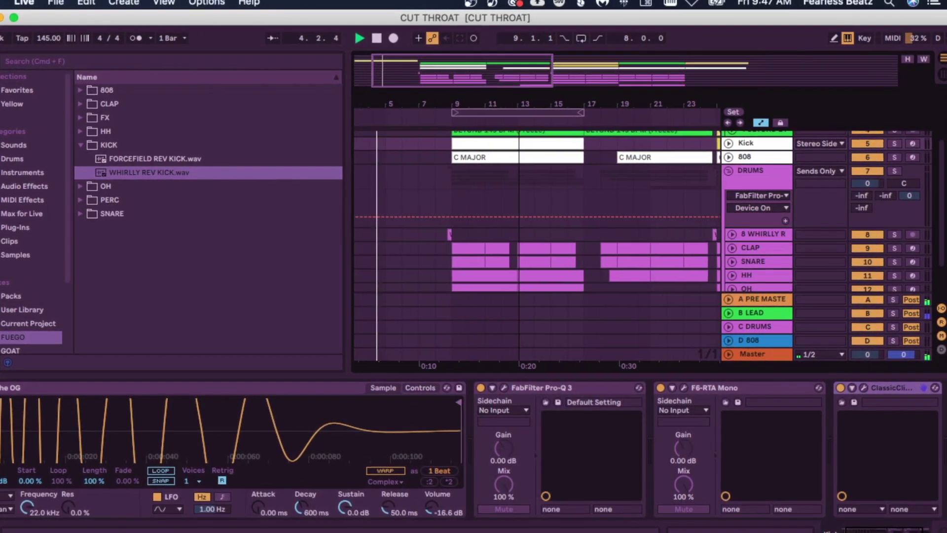
scroll(612, 212, up, 1)
click(732, 241)
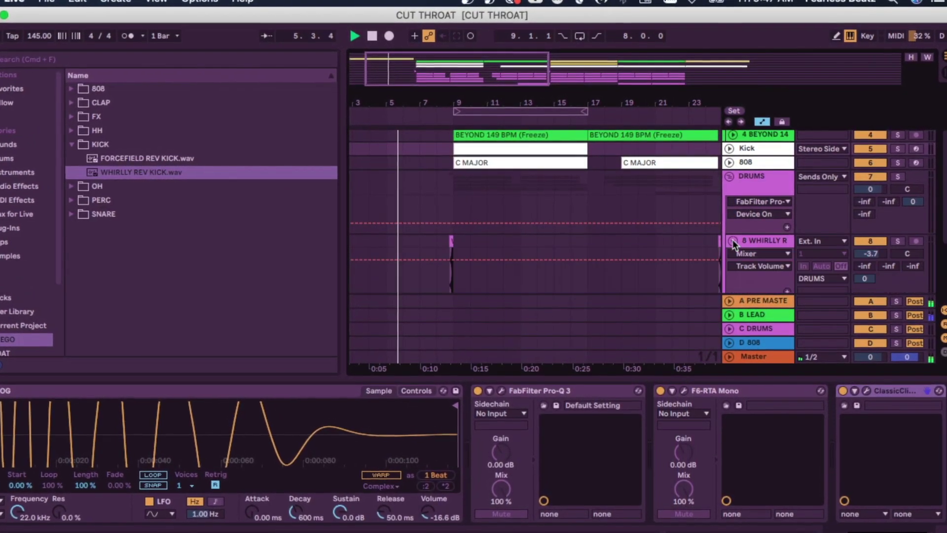
scroll(632, 234, down, 2)
scroll(624, 231, up, 4)
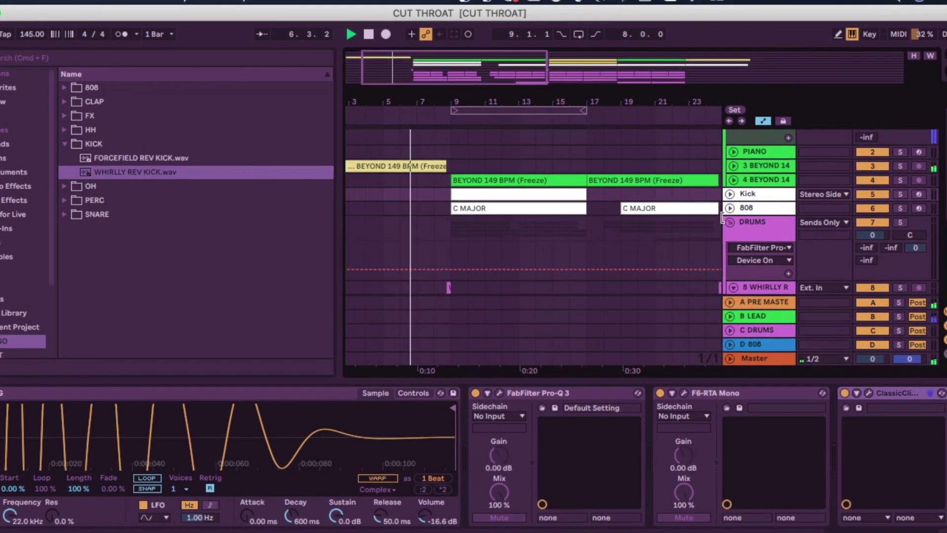
- Unfold the Kick and 808 tracks to examine their patterns from bar 9
click(730, 194)
scroll(732, 229, down, 2)
click(730, 230)
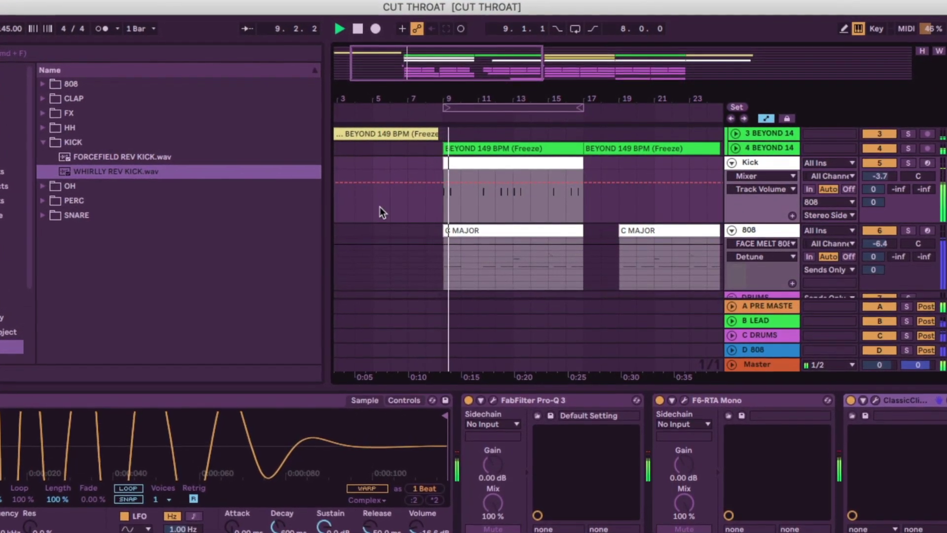
scroll(400, 203, down, 2)
- Unfold the HH and OH tracks to examine their patterns, and fold both again
scroll(513, 245, down, 4)
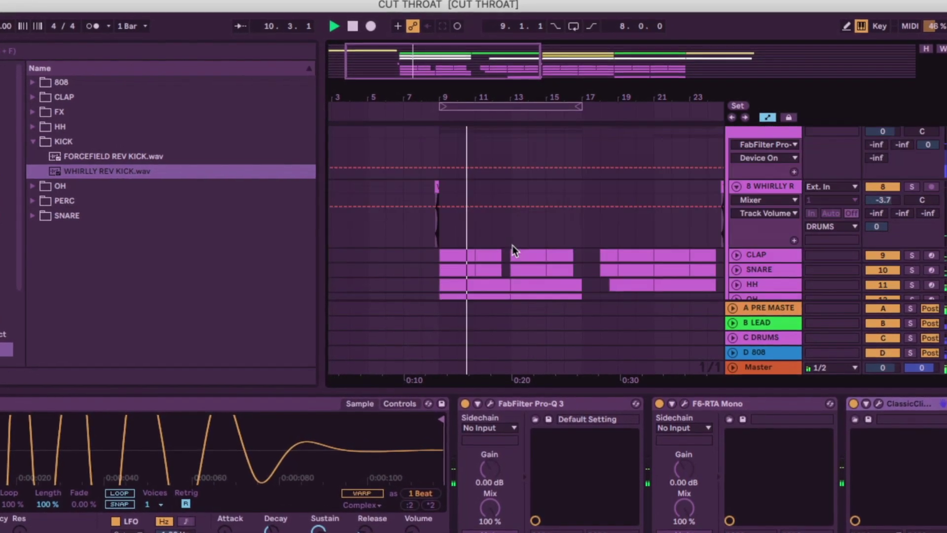
click(738, 248)
scroll(637, 268, down, 2)
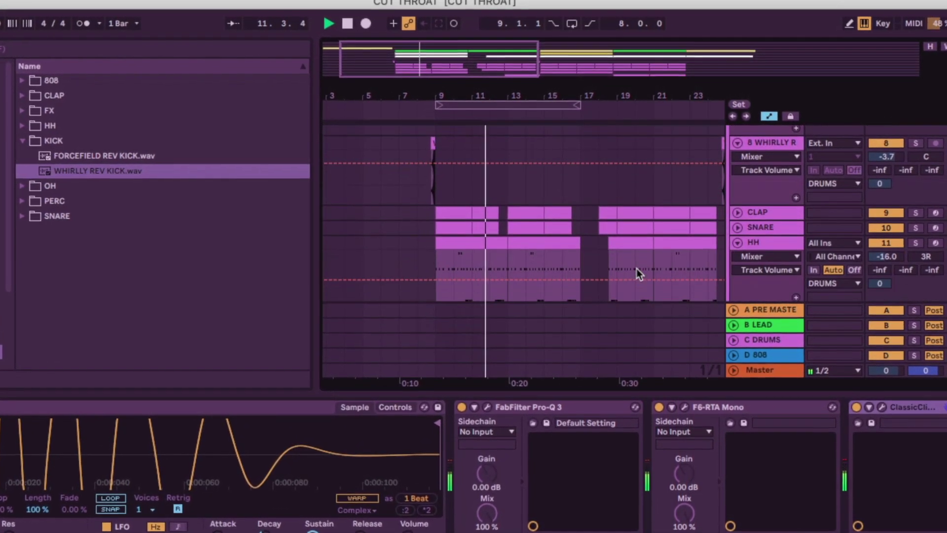
click(738, 279)
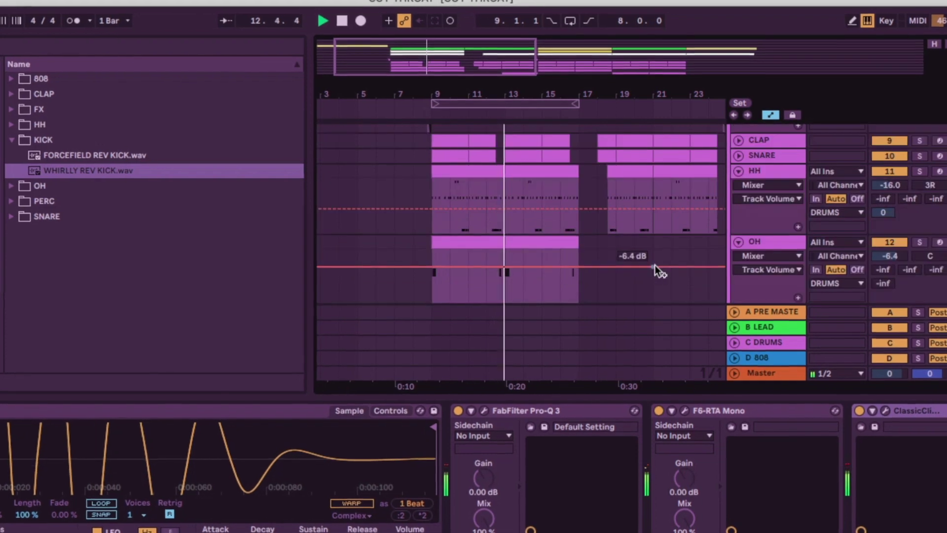
click(739, 169)
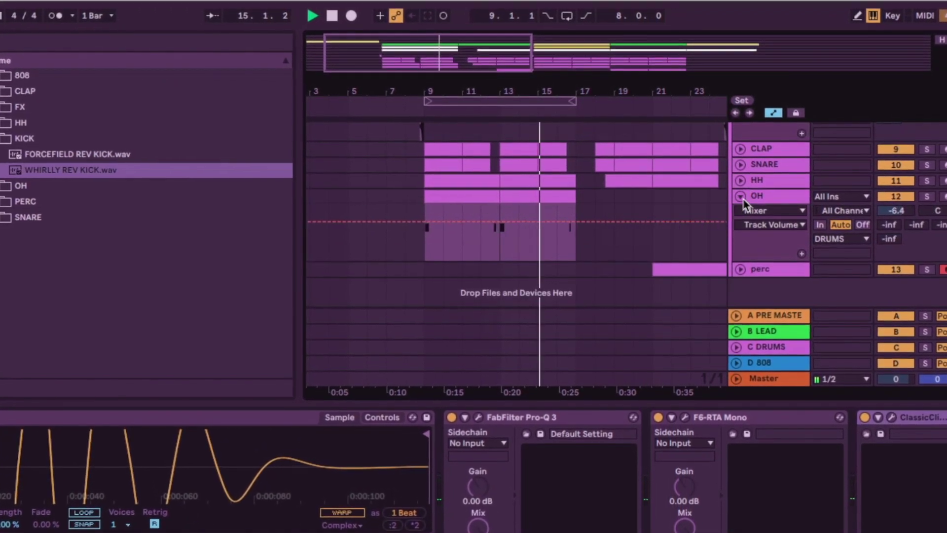
click(739, 197)
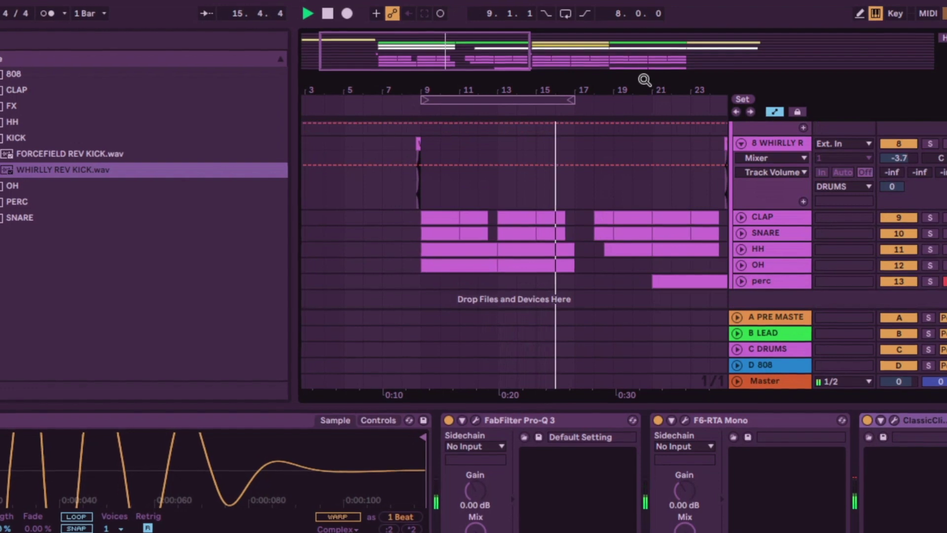
- Examine how the kick, 808, drum and perc clips drop out and re-enter between bars 17 and 25
scroll(454, 202, up, 5)
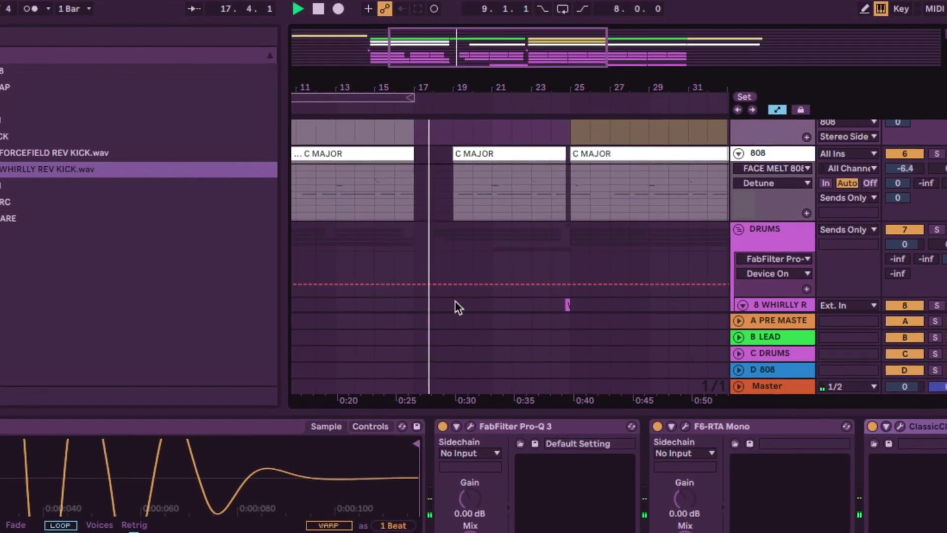
scroll(459, 307, down, 5)
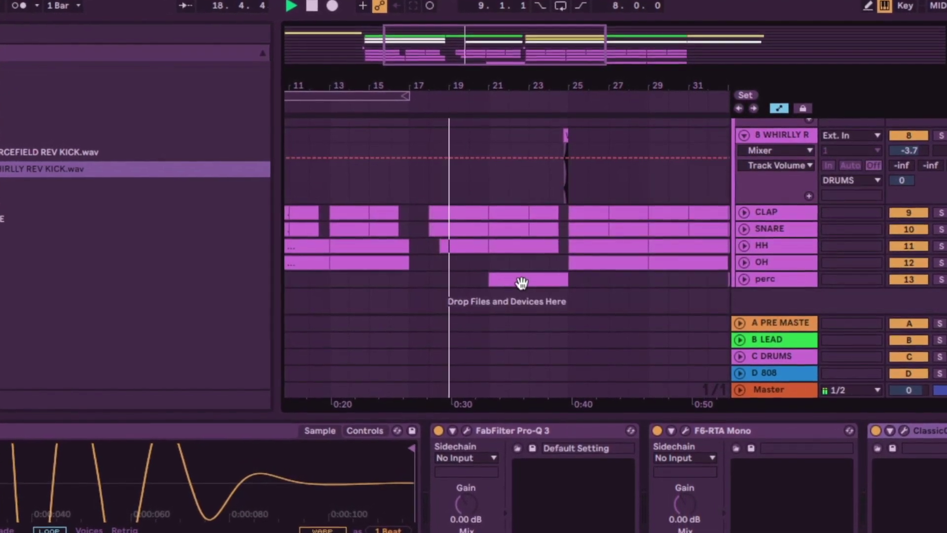
scroll(522, 283, up, 10)
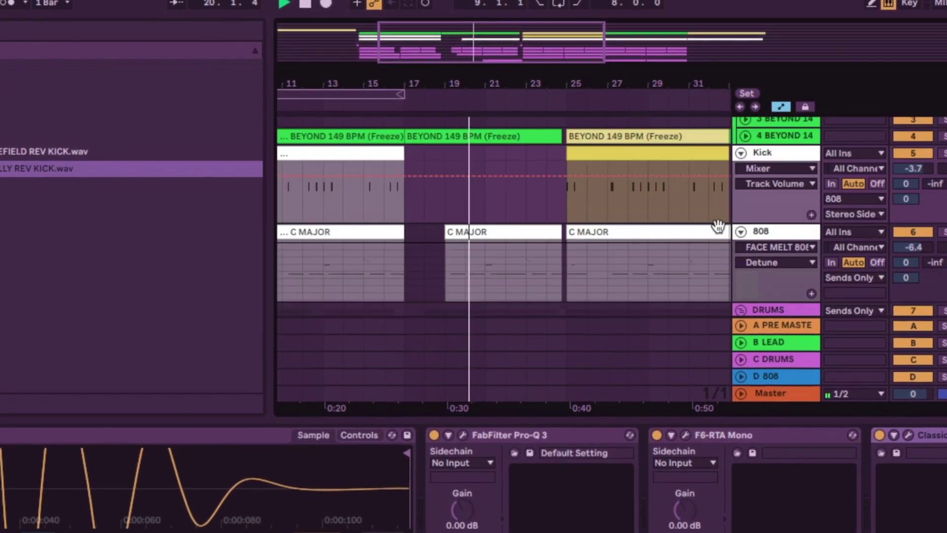
scroll(717, 226, down, 2)
- Fold the Kick track and zoom out to examine the layout of the whole arrangement
scroll(742, 195, up, 4)
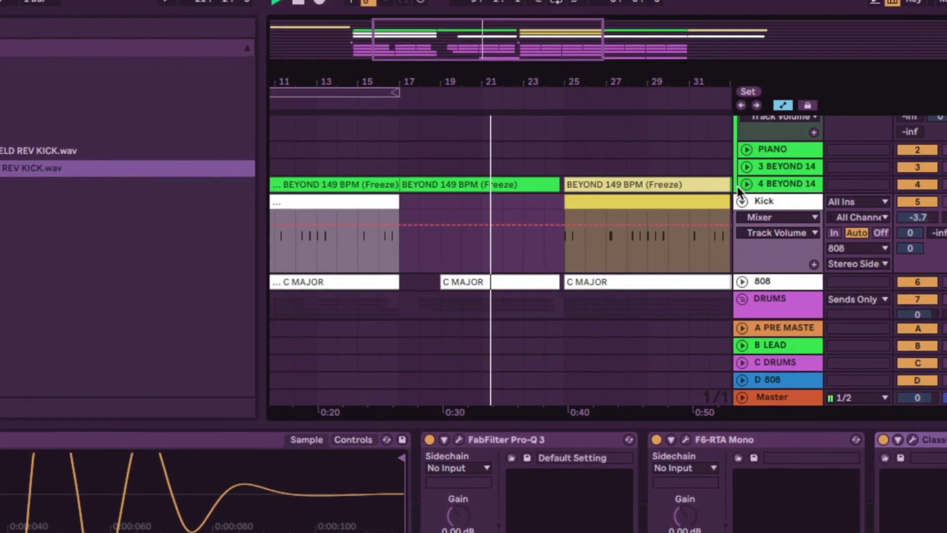
click(742, 201)
scroll(720, 197, down, 4)
drag(549, 86, 550, 54)
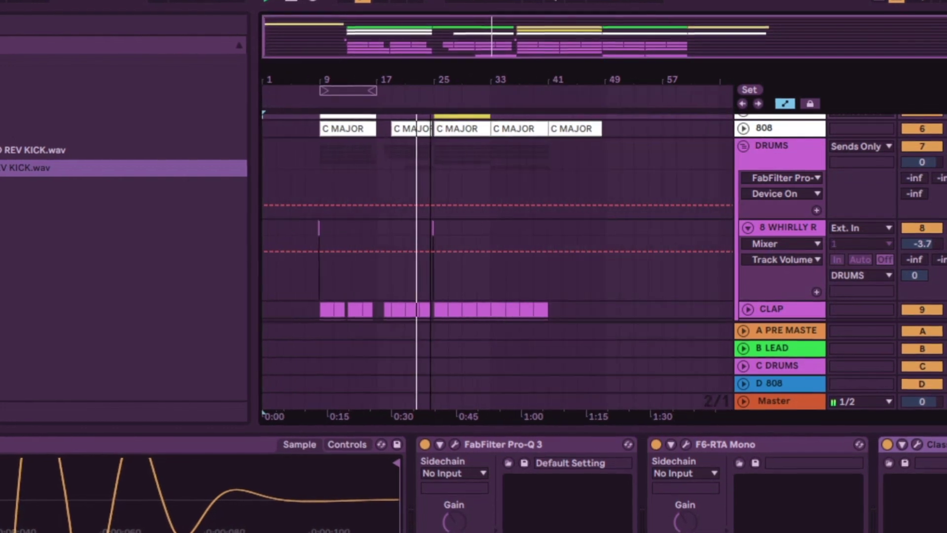
scroll(460, 180, down, 4)
scroll(703, 168, up, 2)
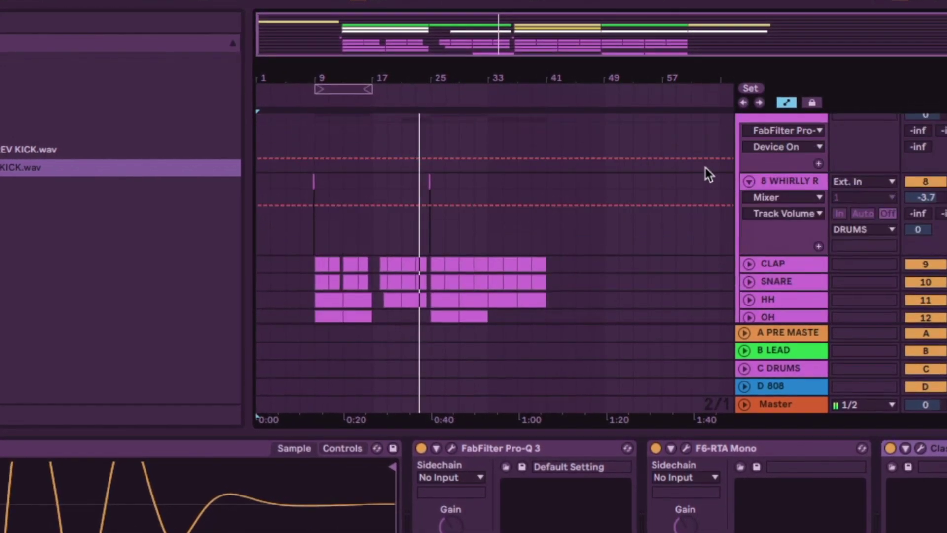
- Fold the WHIRLLY R track and examine how the lead, kick, 808 and drum clips are layered from bar 25
mouse_move(418, 75)
mouse_down()
mouse_move(418, 113)
mouse_move(414, 73)
mouse_up()
click(746, 180)
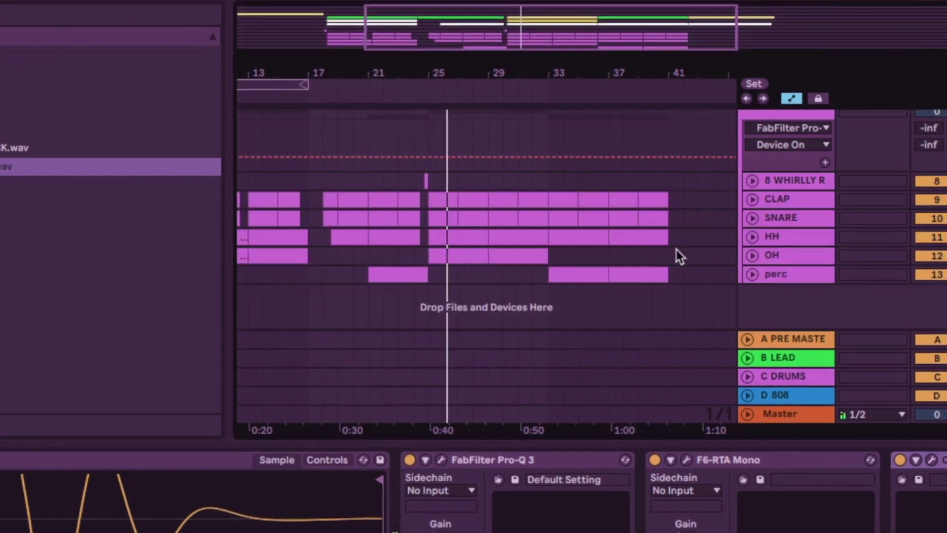
scroll(632, 301, up, 5)
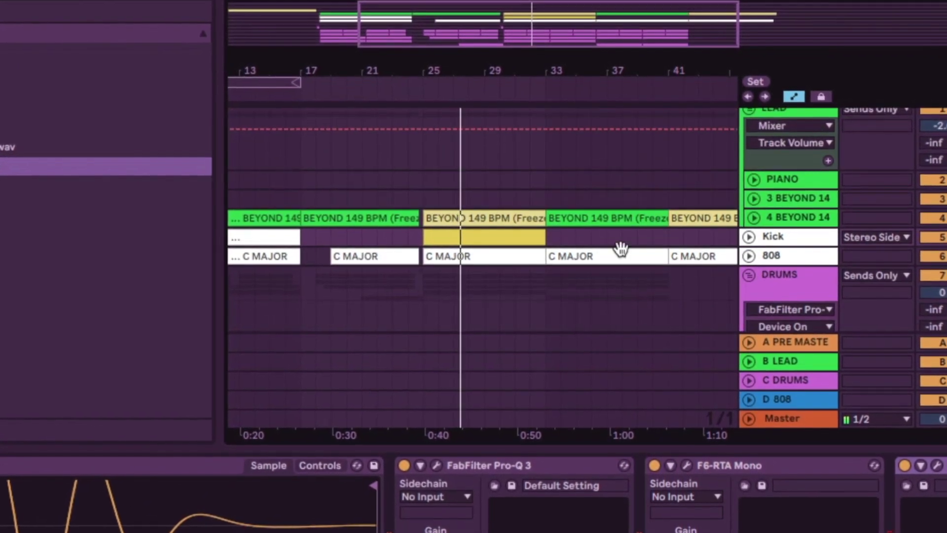
drag(561, 74, 561, 48)
scroll(493, 222, down, 5)
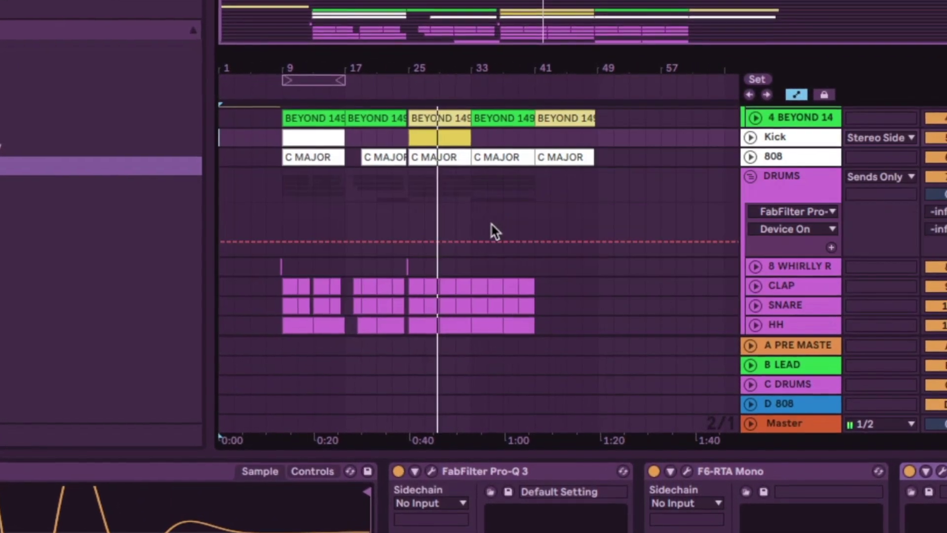
- Compare the lead, kick, 808 and drum clips in the section starting at bar 33
scroll(517, 340, up, 3)
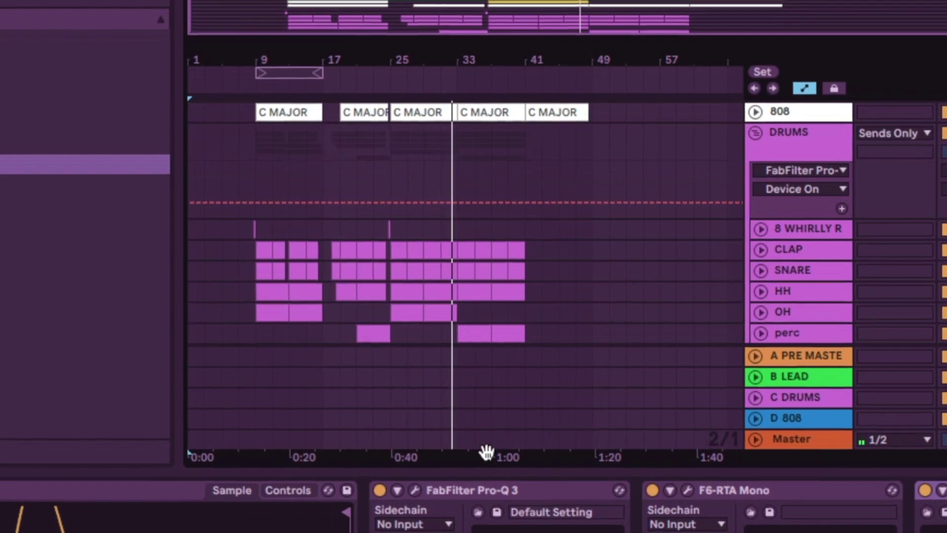
scroll(548, 335, up, 3)
scroll(558, 306, up, 1)
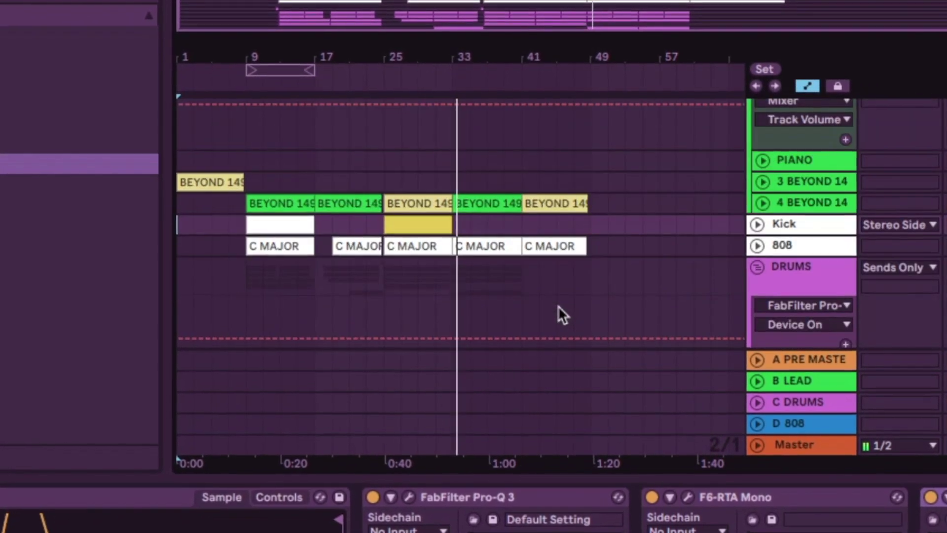
scroll(557, 308, down, 5)
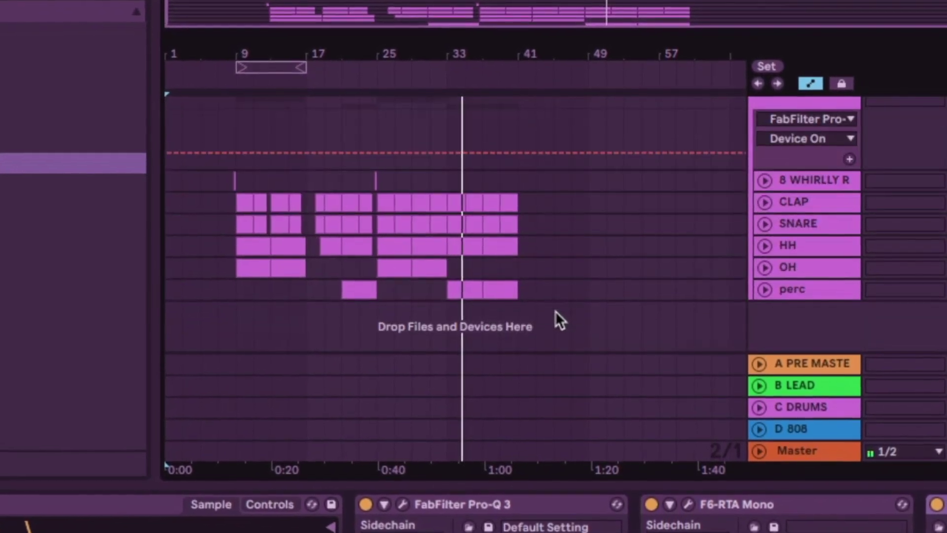
- Unfold the perc track to examine its pattern alongside the lead and 808 clips up to bar 41, and fold it again
click(764, 295)
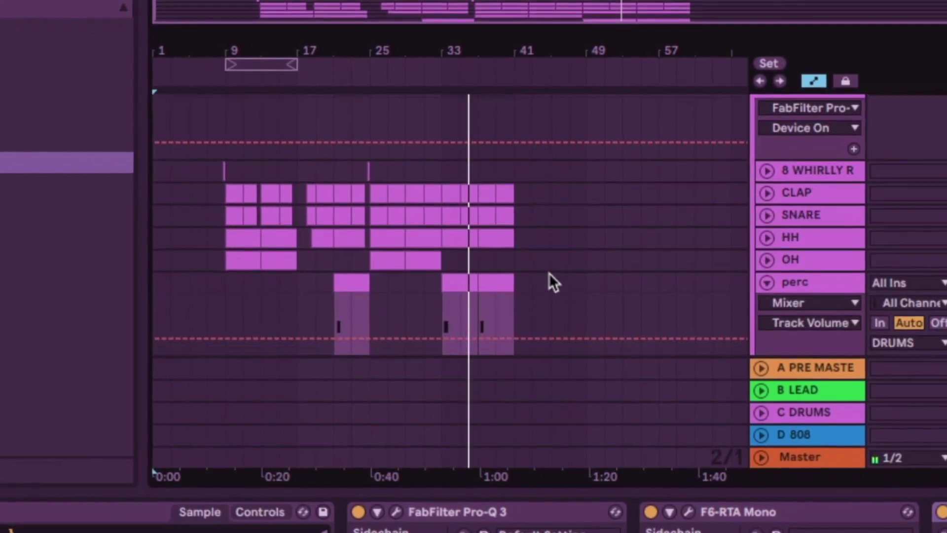
drag(528, 56, 611, 54)
scroll(561, 195, up, 5)
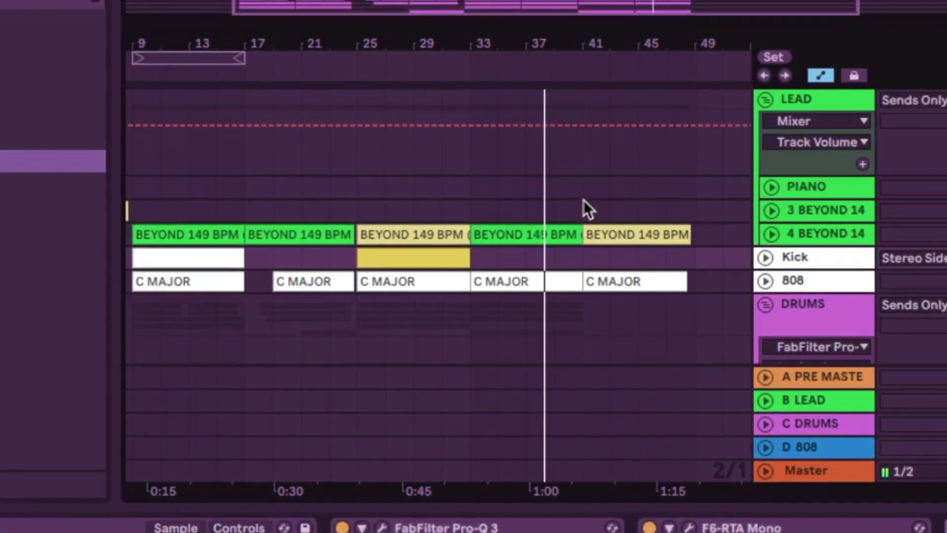
scroll(587, 201, down, 3)
scroll(690, 258, down, 1)
scroll(703, 270, down, 3)
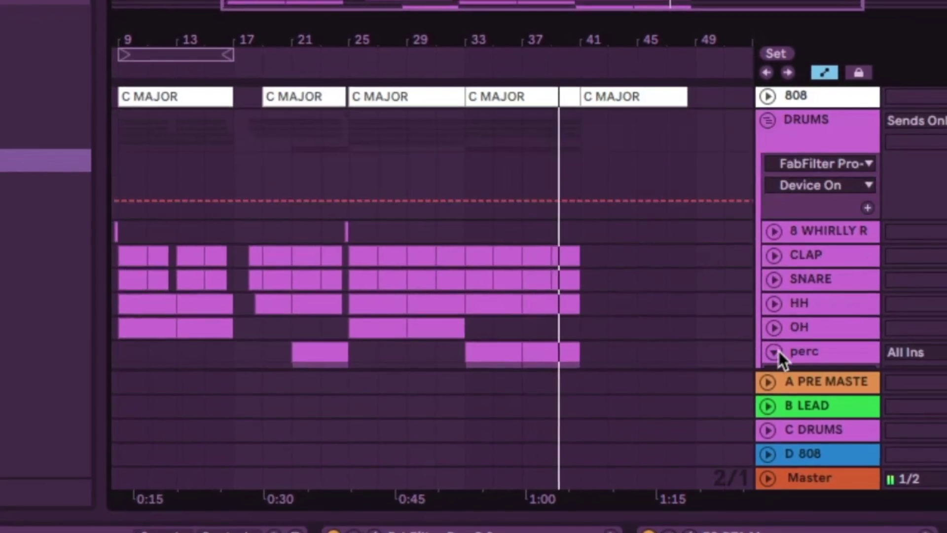
- Zoom out and examine which lead, 808 and drum layers play in the closing section from bar 41
scroll(668, 289, up, 3)
drag(628, 33, 530, 10)
scroll(547, 207, up, 2)
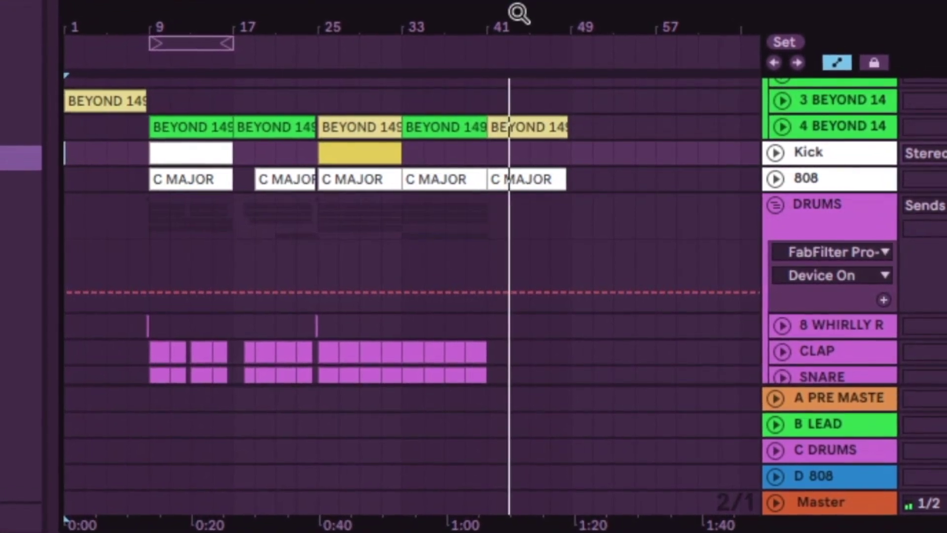
drag(502, 31, 501, 36)
scroll(443, 128, down, 5)
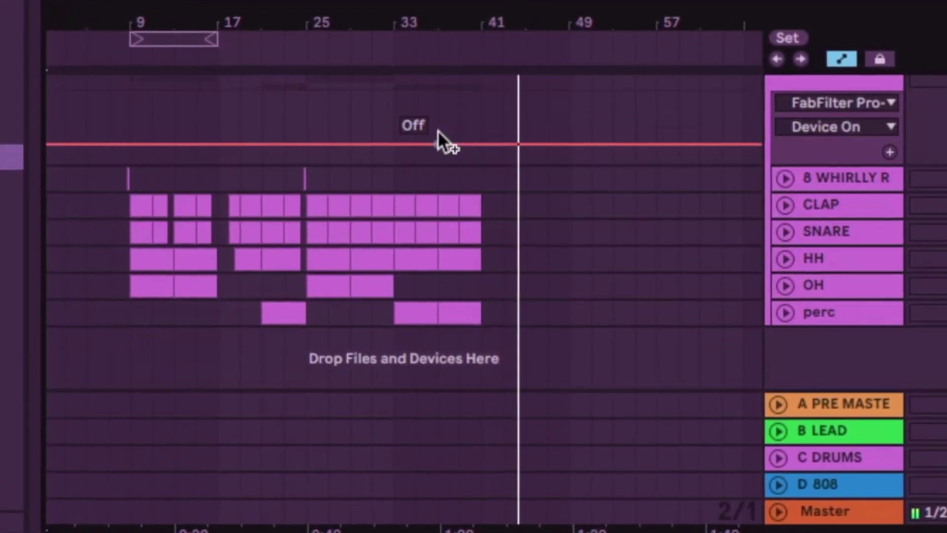
scroll(437, 131, up, 5)
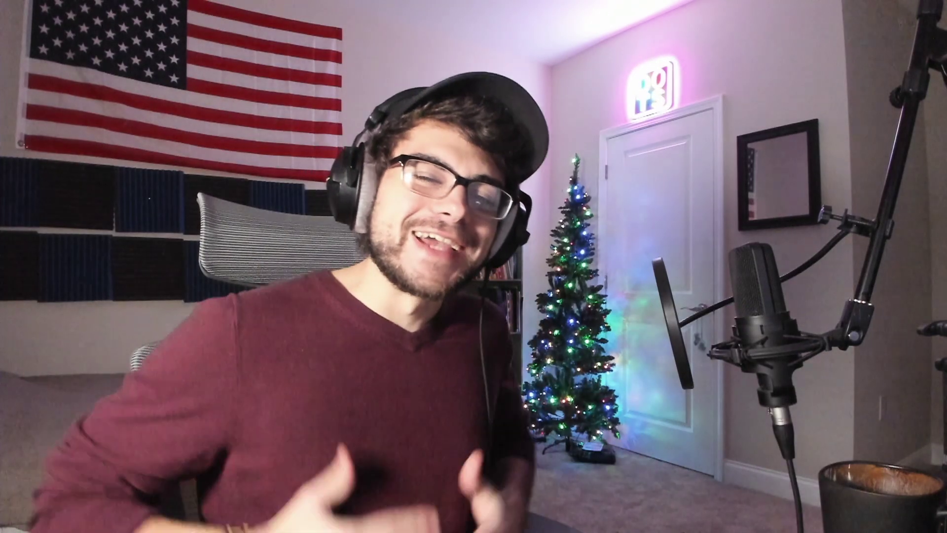